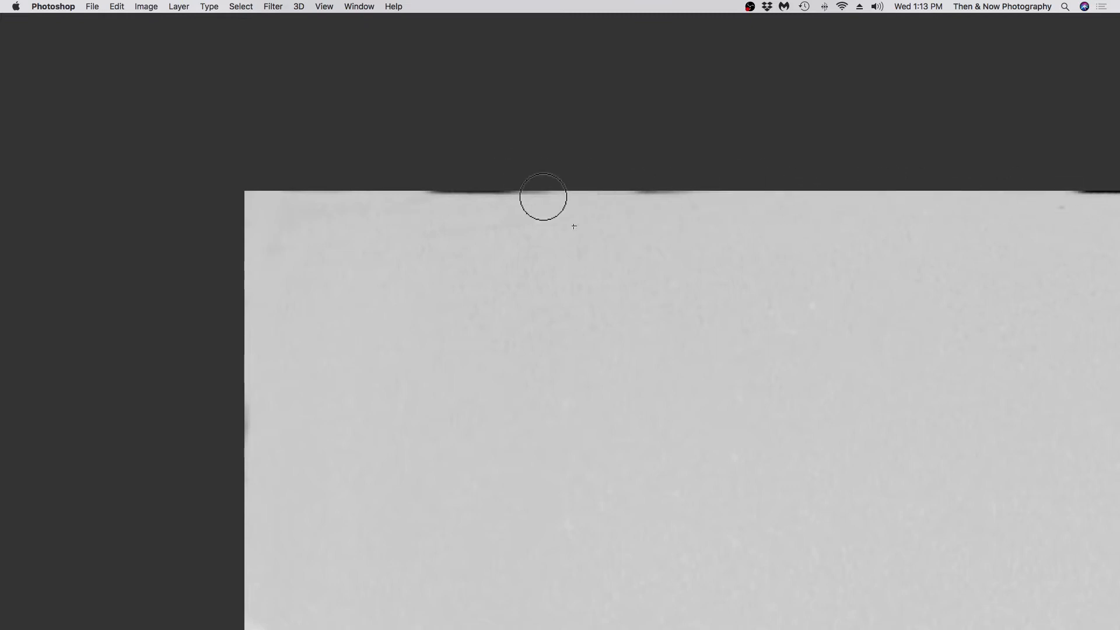
Clone clean sky over the dark marks along the photo's top edge, starting near its upper-left corner.
left_click_drag(666, 221, 294, 210)
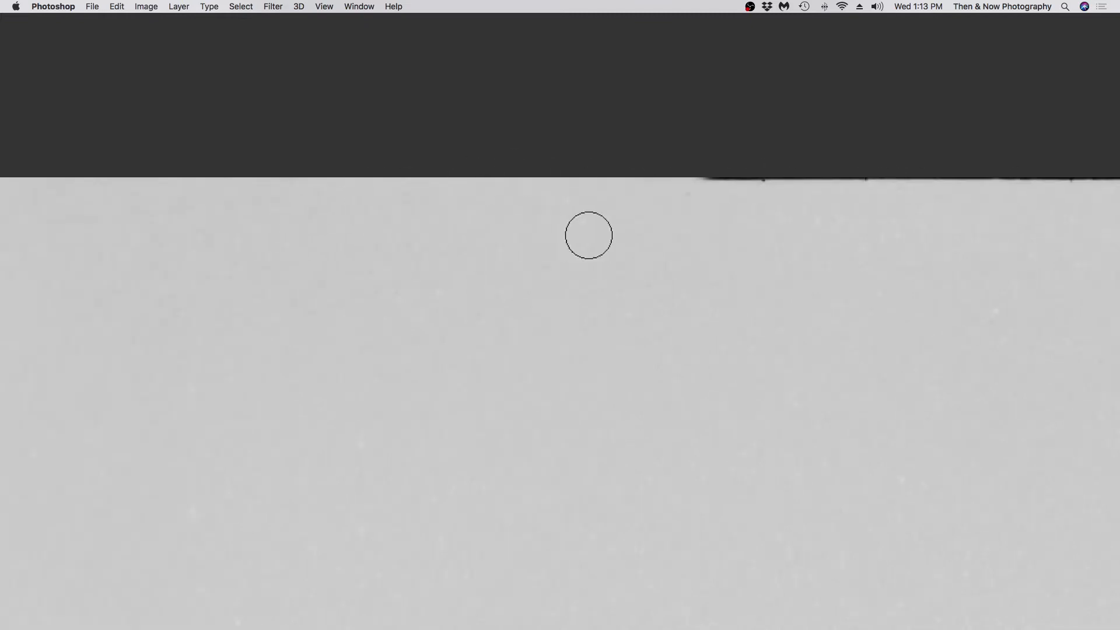
left_click(618, 210, "alt")
mouse_move(752, 181)
left_mouse_down()
mouse_move(708, 180)
mouse_move(904, 182)
mouse_move(590, 206)
mouse_move(1026, 207)
left_mouse_up()
mouse_move(1026, 210)
left_mouse_down()
mouse_move(613, 216)
mouse_move(986, 208)
mouse_move(783, 227)
left_mouse_up()
Clone out the dark strip along the top edge around the utility pole and its cables with a smaller brush.
left_click(1000, 208, "super")
key("bracketleft")
key("bracketleft")
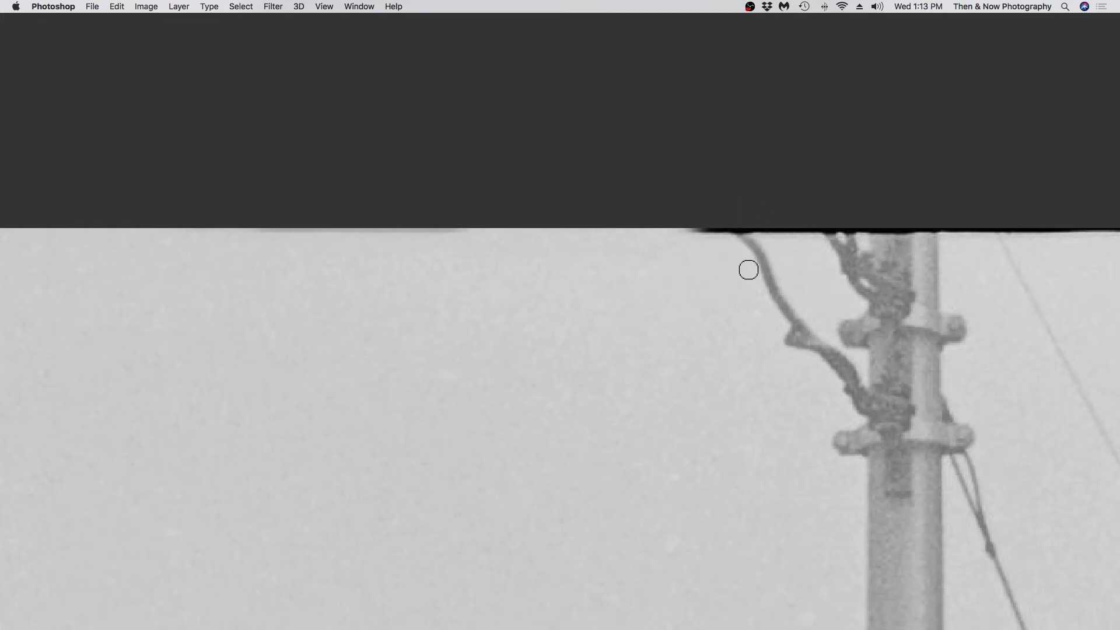
left_click(770, 286, "alt")
mouse_move(740, 231)
left_mouse_down()
mouse_move(687, 235)
mouse_move(795, 235)
mouse_move(662, 235)
mouse_move(812, 244)
mouse_move(858, 228)
mouse_move(866, 231)
mouse_move(847, 242)
mouse_move(866, 270)
mouse_move(913, 275)
left_mouse_up()
mouse_move(920, 237)
left_mouse_down()
mouse_move(887, 230)
mouse_move(995, 228)
mouse_move(590, 253)
mouse_move(690, 240)
mouse_move(737, 258)
mouse_move(733, 247)
mouse_move(589, 249)
left_mouse_up()
left_click(1039, 312, "alt")
key("super+z")
Clone out the remaining dark strip along the top edge between the utility pole and the brick building.
left_click(824, 302, "alt")
mouse_move(792, 243)
left_mouse_down()
mouse_move(797, 253)
mouse_move(788, 237)
mouse_move(763, 247)
mouse_move(605, 240)
mouse_move(965, 240)
mouse_move(594, 240)
left_mouse_up()
left_click_drag(849, 239, 299, 262)
left_click(519, 305, "alt")
mouse_move(664, 250)
left_mouse_down()
mouse_move(616, 266)
mouse_move(501, 268)
mouse_move(312, 256)
mouse_move(701, 256)
mouse_move(676, 257)
mouse_move(790, 273)
mouse_move(592, 271)
mouse_move(638, 274)
mouse_move(960, 250)
left_mouse_up()
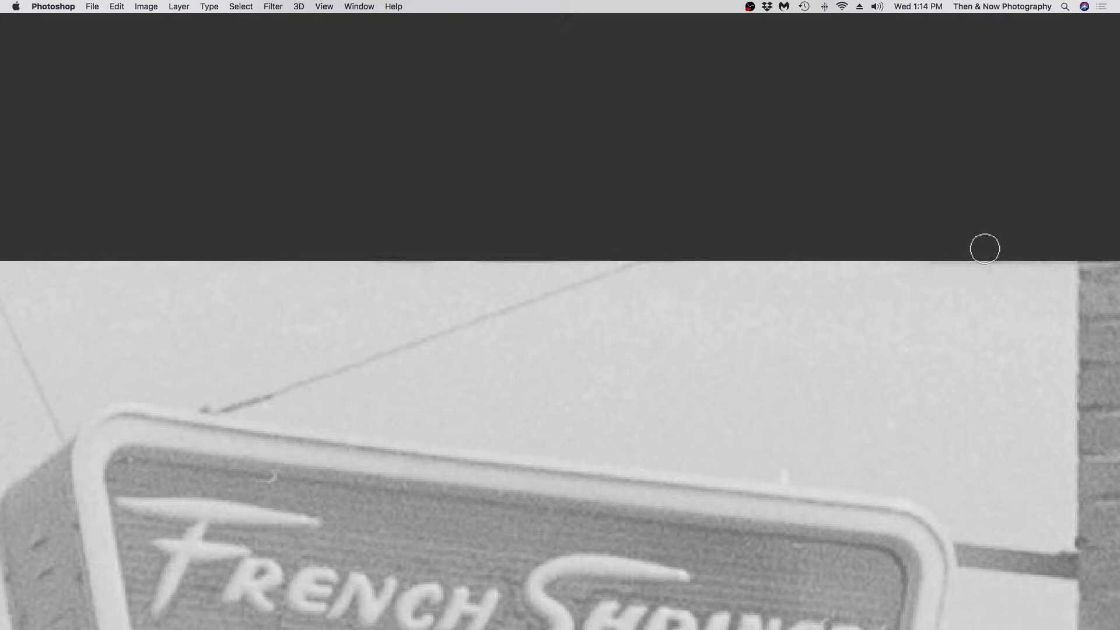
key("super+0")
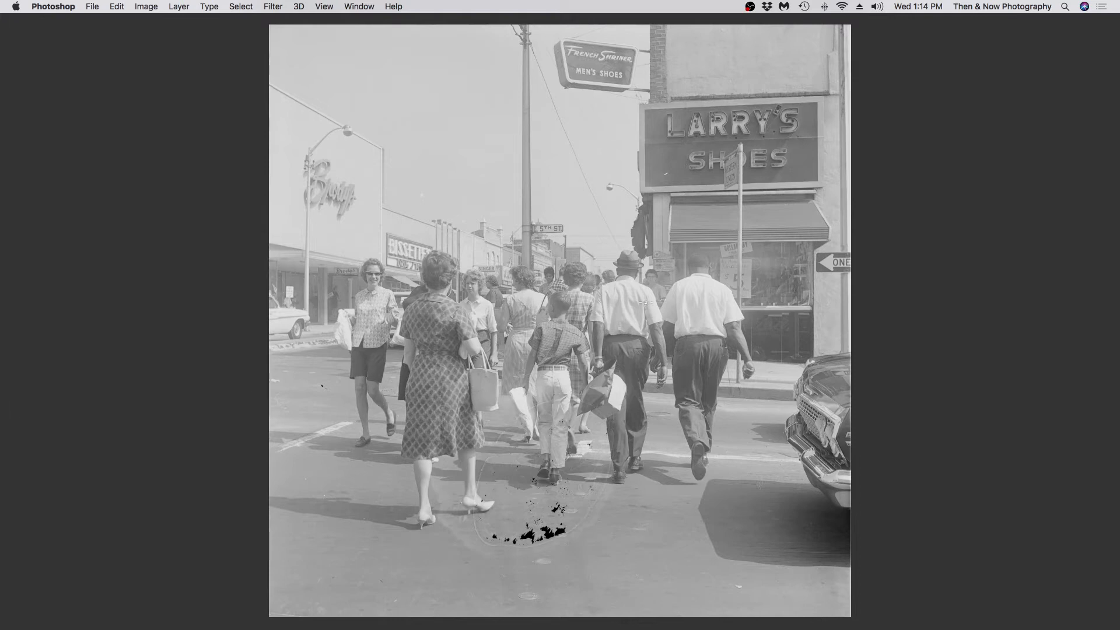
Examine the pedestrians, the damaged pavement and the storefronts on the photo's left side for areas needing repair.
key("z")
left_click(525, 495)
left_click(533, 503)
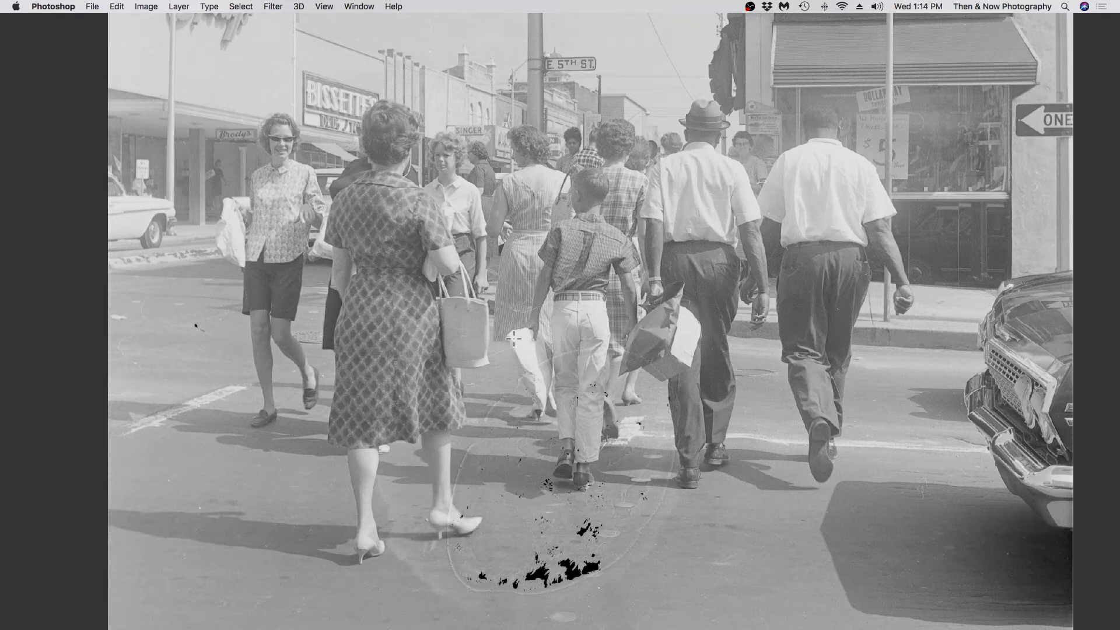
left_click_drag(421, 298, 669, 449)
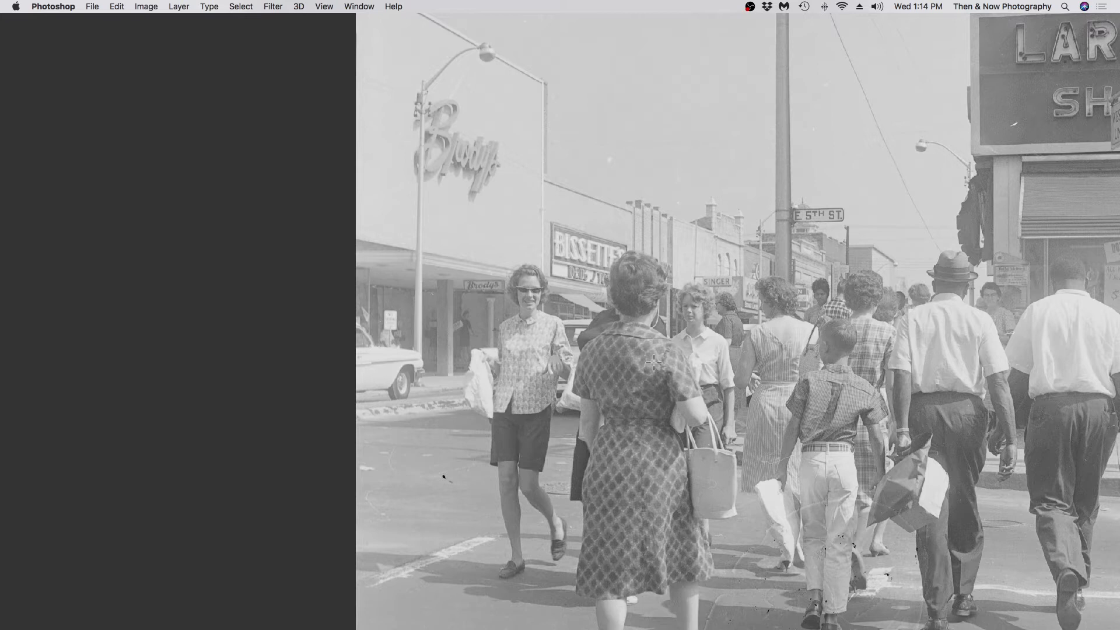
scroll(649, 507, "down", 3)
scroll(650, 507, "right", 2)
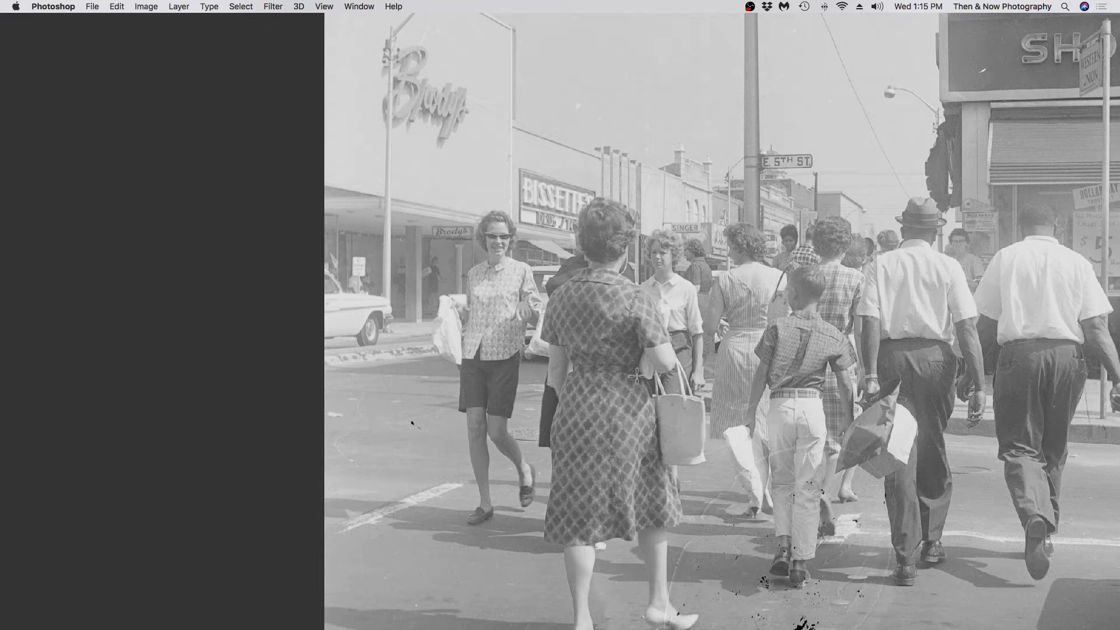
left_click_drag(439, 233, 563, 371)
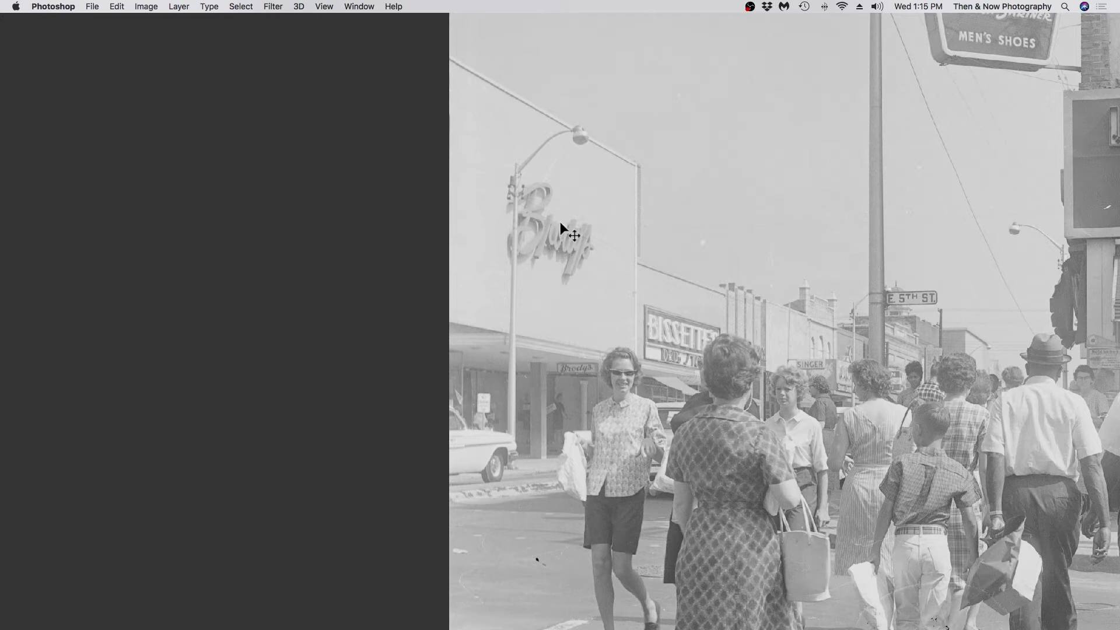
key("super+plus")
key("super+plus")
left_click_drag(560, 221, 478, 335)
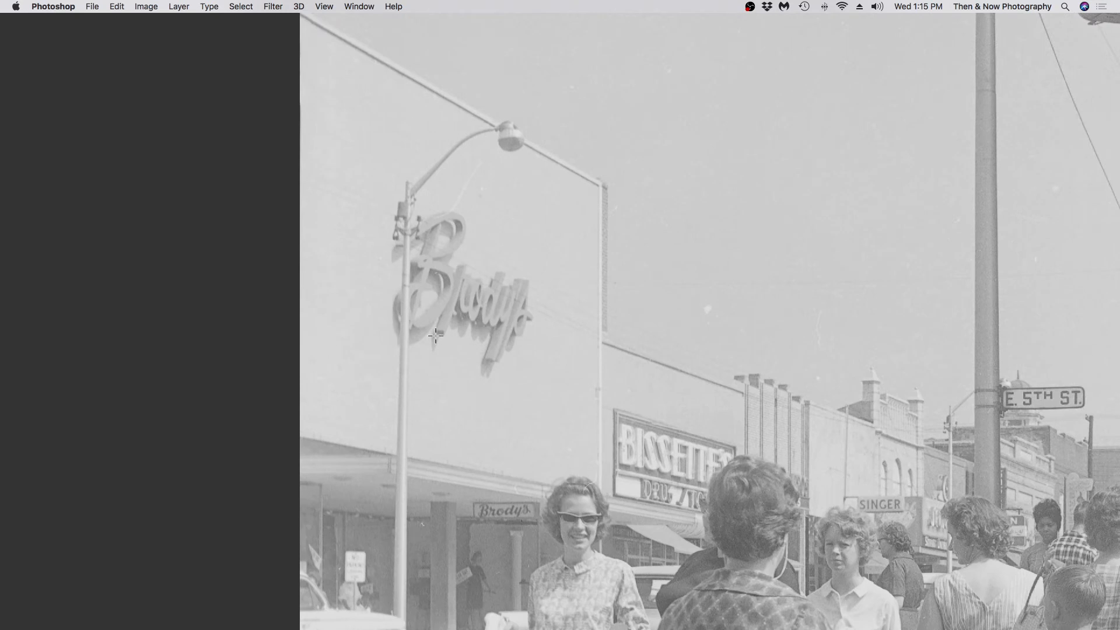
key("super+0")
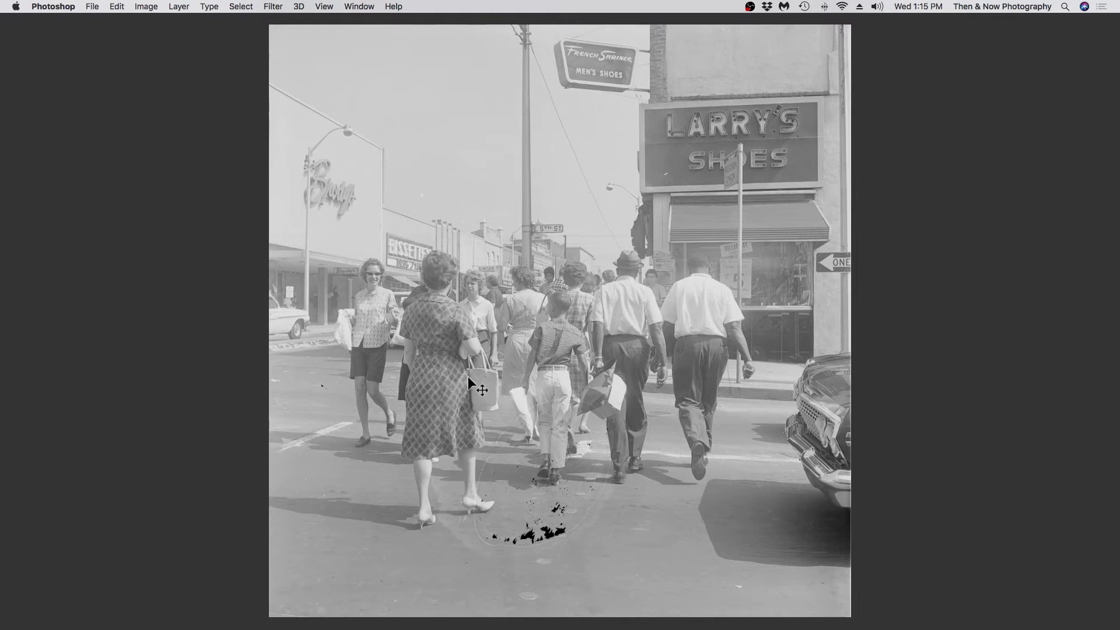
key("super+equal")
left_click_drag(408, 347, 706, 426)
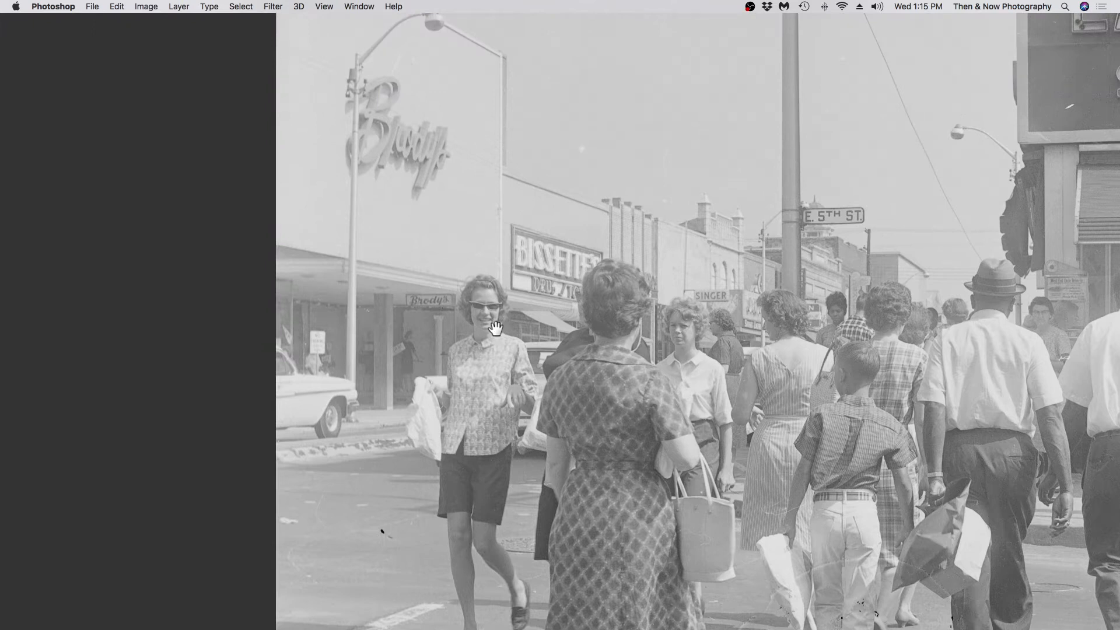
scroll(503, 384, "right", 5)
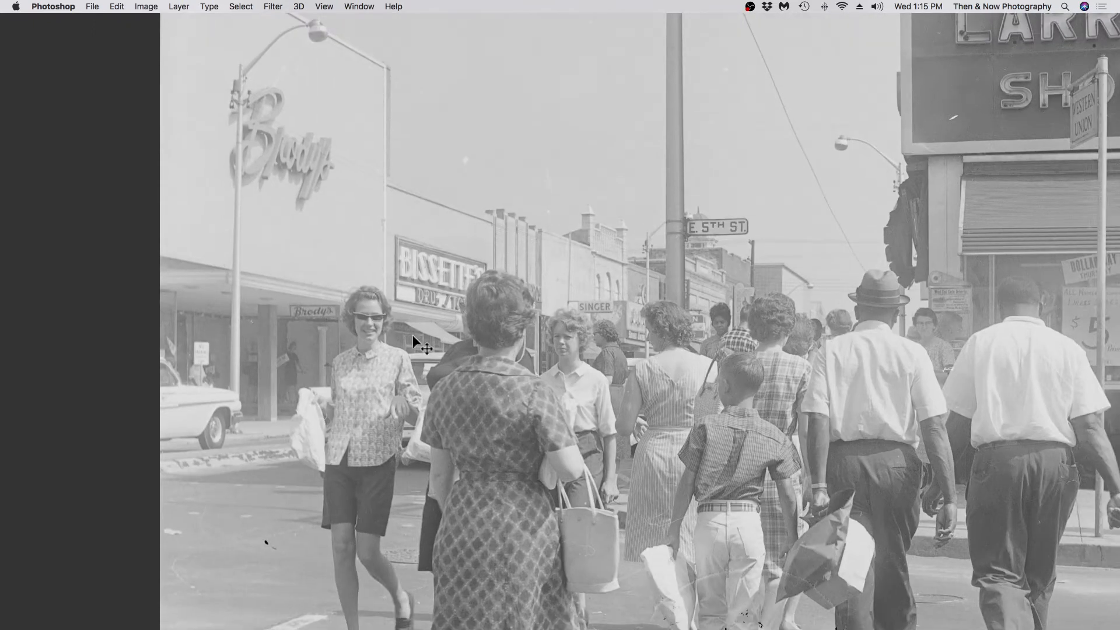
key("super+0")
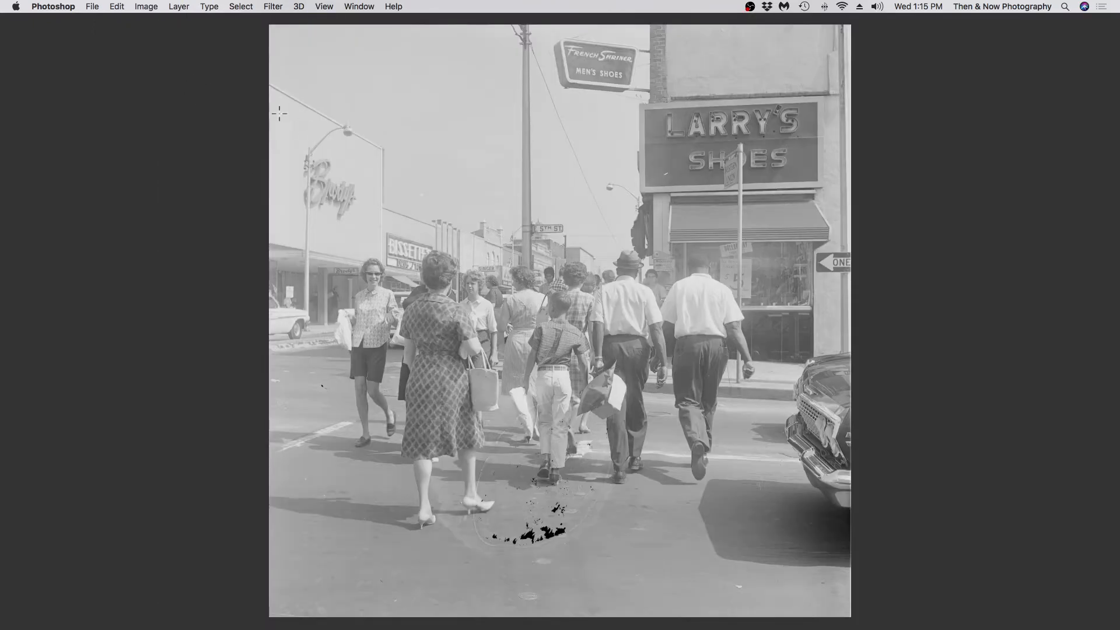
Examine the street lamp and pole overlapping the Brody's sign at close range in full-screen mode.
key("super+equal")
key("super+equal")
left_click_drag(277, 229, 475, 421)
left_click_drag(461, 343, 960, 335)
left_click_drag(827, 330, 765, 331)
key("f")
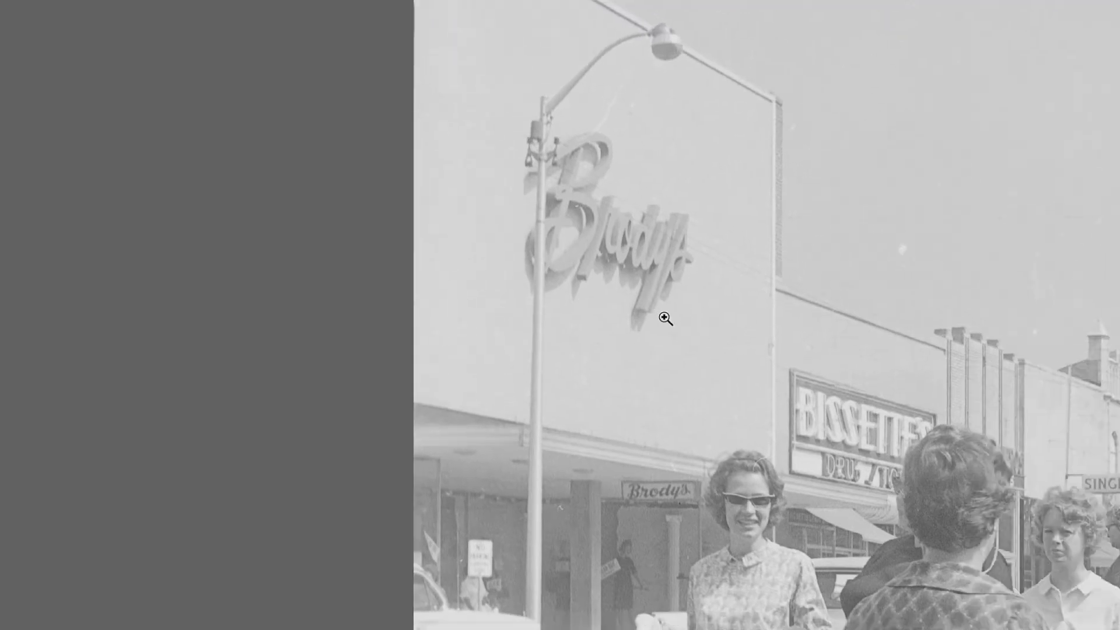
left_click_drag(672, 277, 615, 353)
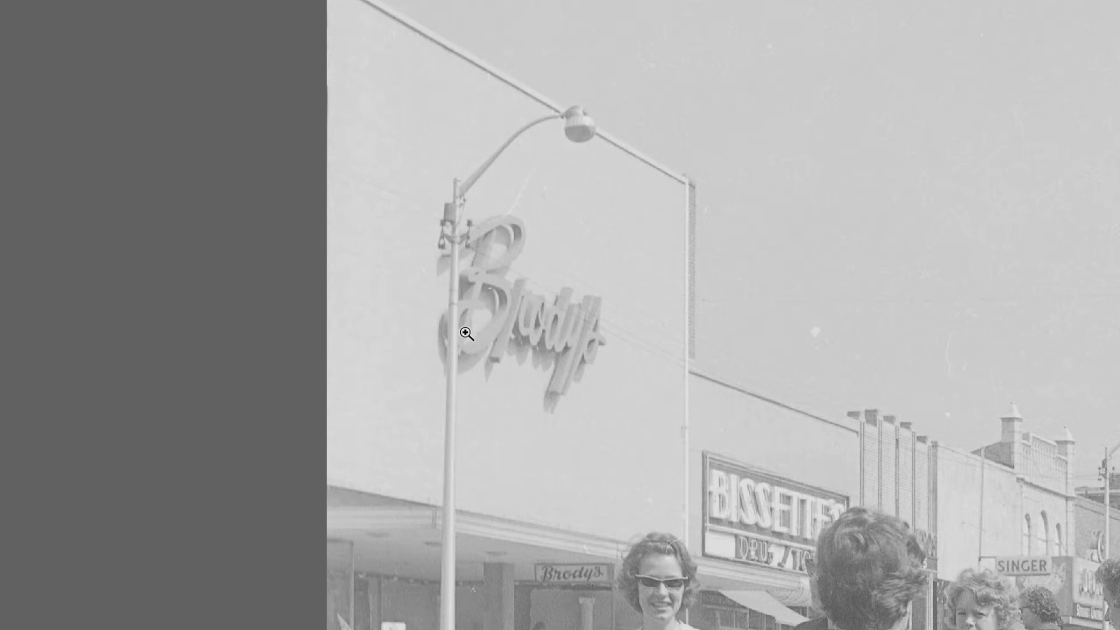
left_click_drag(544, 411, 550, 315)
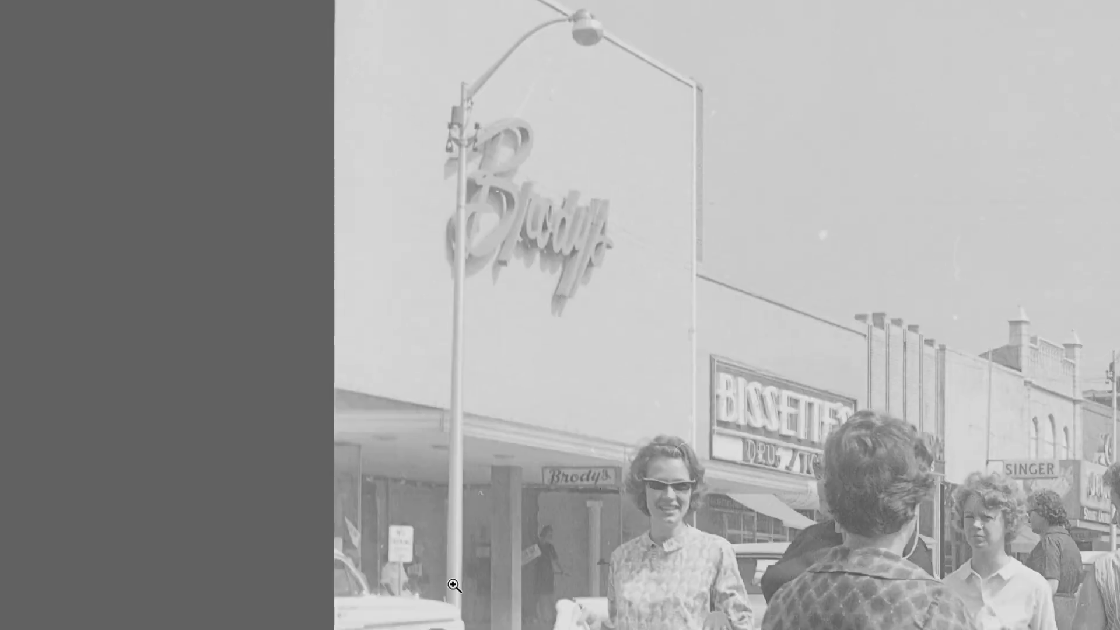
key("ctrl+0")
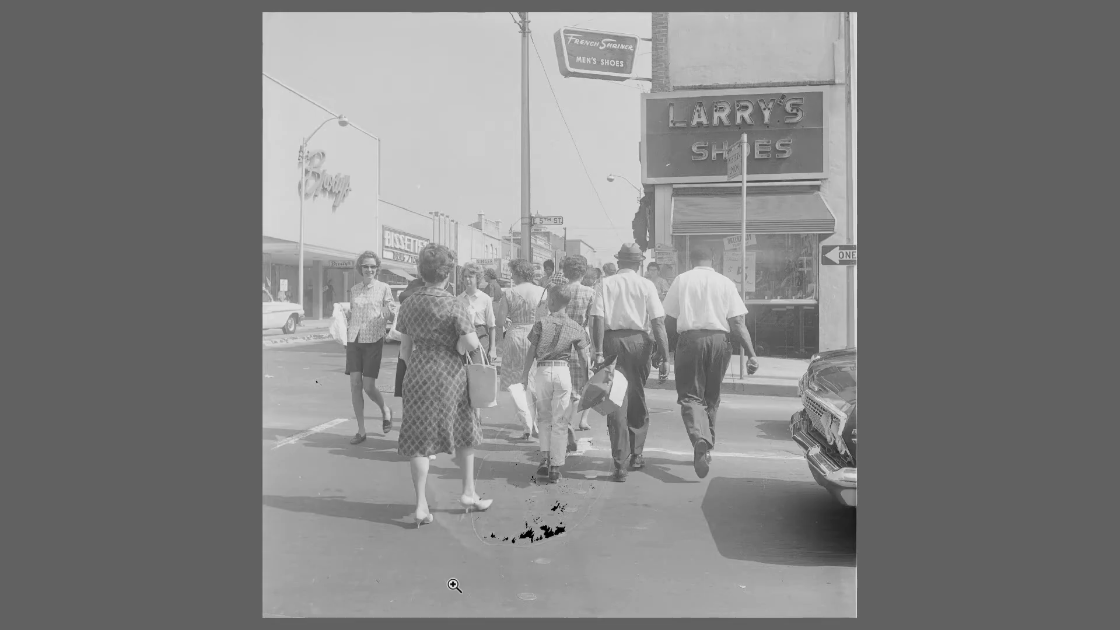
left_click(308, 167)
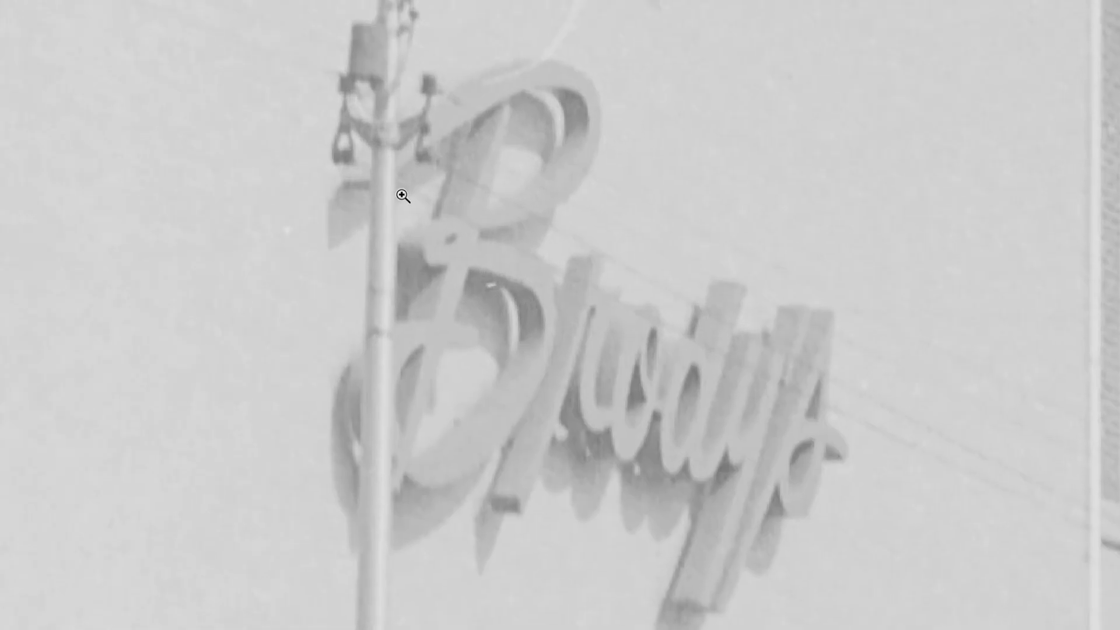
left_click_drag(421, 186, 480, 340)
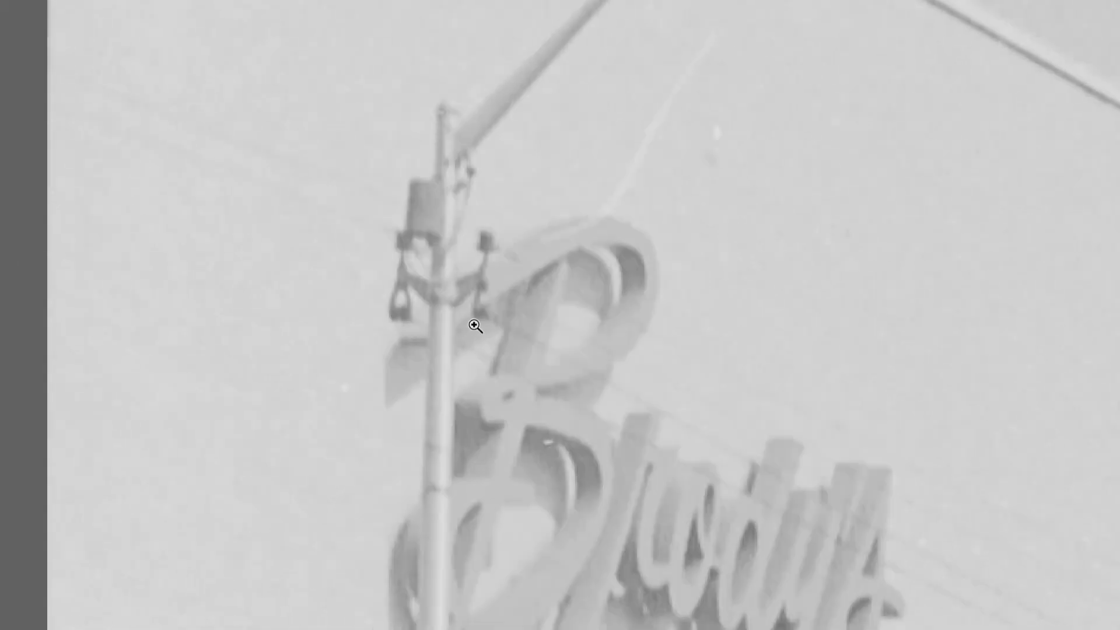
key("ctrl+minus")
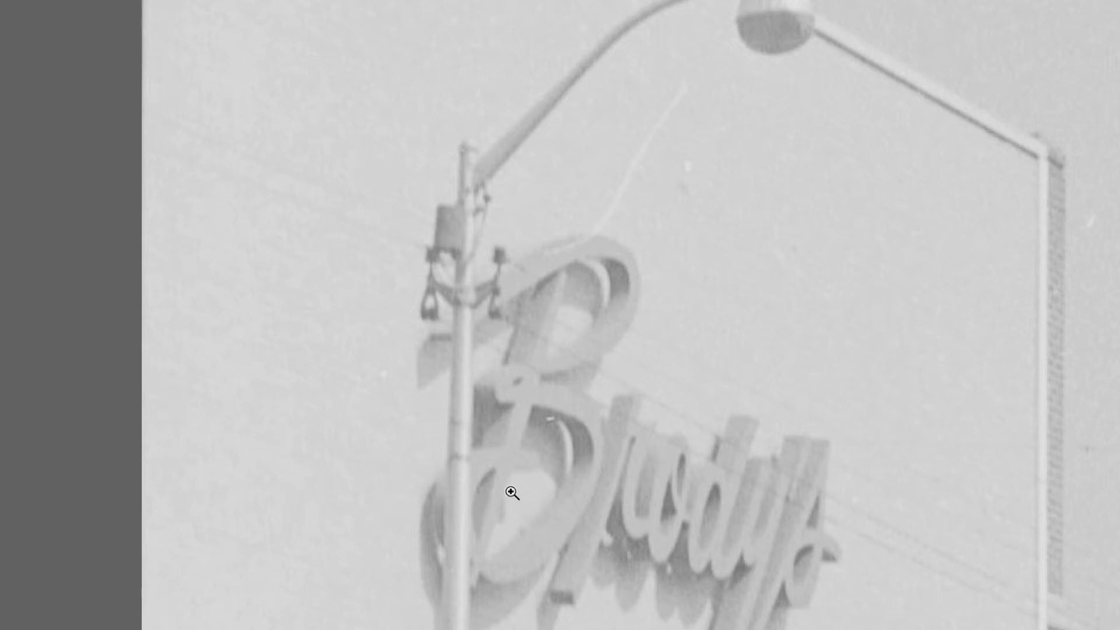
left_click_drag(507, 513, 540, 397)
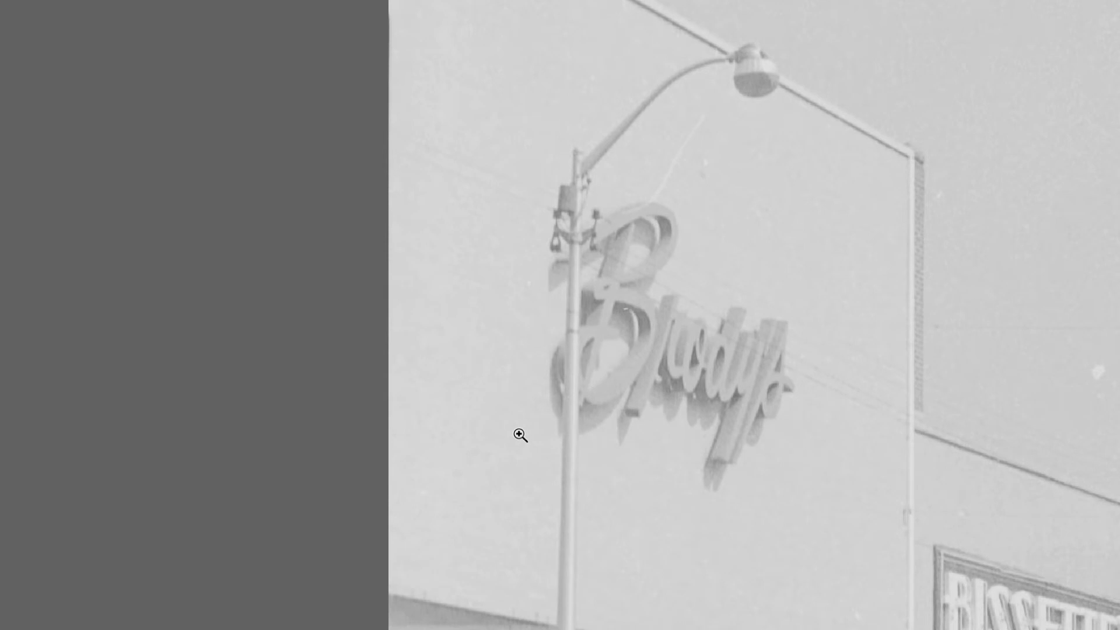
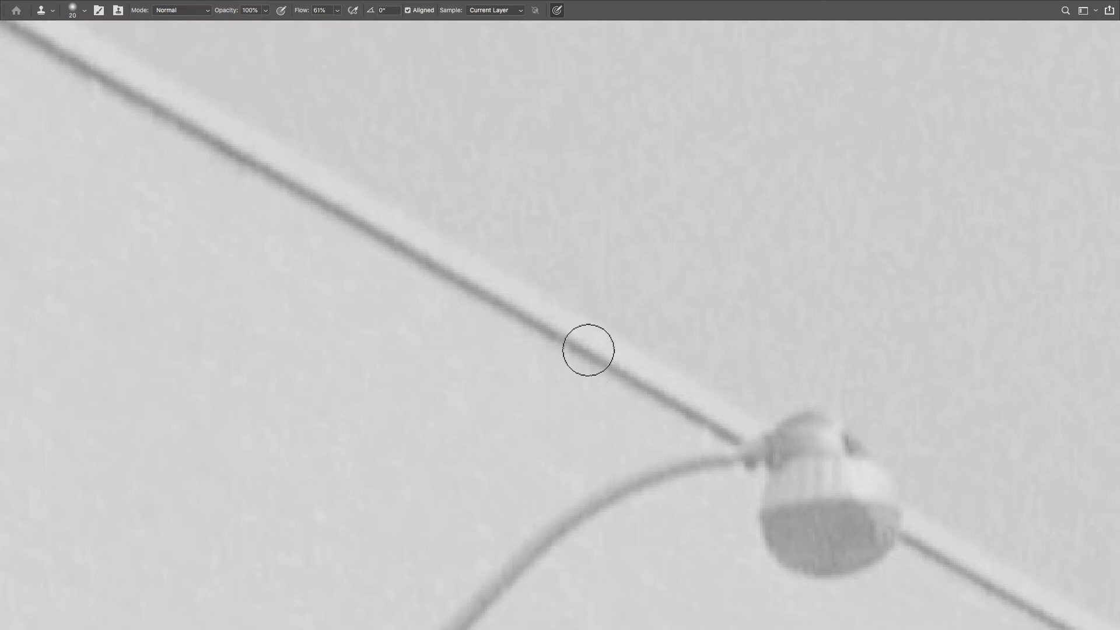
Clone the building's roofline and adjoining wall over the street lamp head to remove it.
left_click(555, 334, "alt")
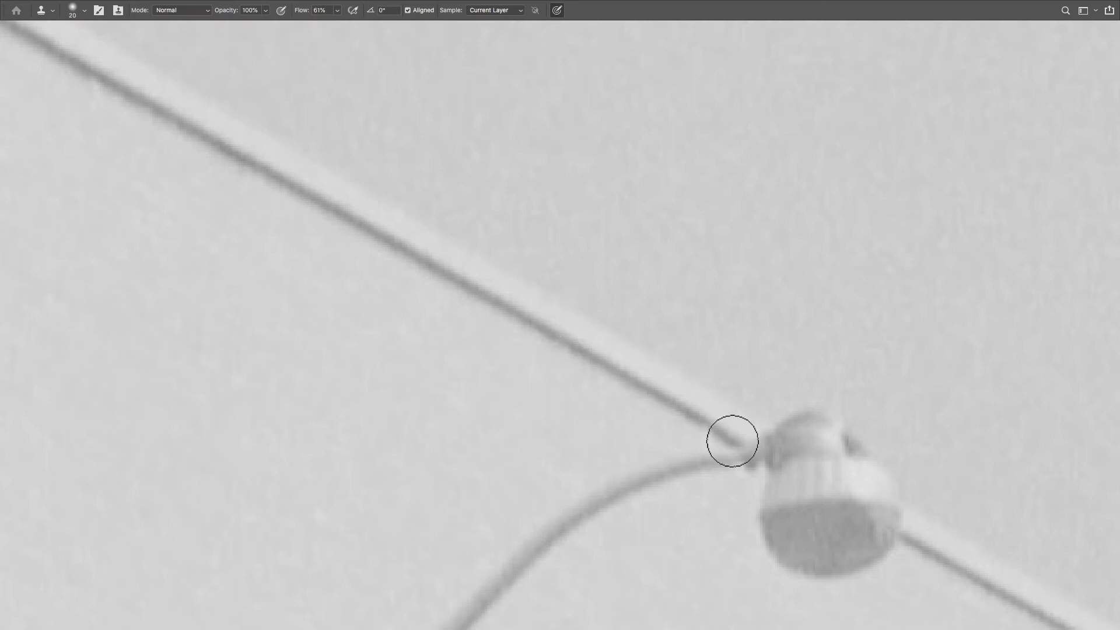
mouse_move(740, 441)
left_mouse_down()
mouse_move(793, 470)
mouse_move(850, 432)
mouse_move(769, 430)
mouse_move(640, 313)
left_mouse_up()
mouse_move(744, 366)
left_mouse_down()
mouse_move(646, 361)
mouse_move(557, 320)
mouse_move(582, 346)
mouse_move(494, 357)
mouse_move(625, 345)
mouse_move(551, 362)
mouse_move(625, 366)
mouse_move(606, 384)
mouse_move(685, 391)
mouse_move(642, 427)
mouse_move(699, 441)
mouse_move(760, 408)
mouse_move(744, 395)
mouse_move(715, 401)
mouse_move(679, 428)
mouse_move(670, 410)
mouse_move(639, 409)
mouse_move(693, 456)
mouse_move(740, 439)
mouse_move(761, 412)
mouse_move(764, 356)
mouse_move(741, 413)
mouse_move(703, 313)
mouse_move(743, 355)
mouse_move(660, 360)
mouse_move(550, 277)
mouse_move(589, 314)
mouse_move(561, 305)
left_mouse_up()
Clone wall texture over the joint between the lamp arm and the pole top with a 15 px brush.
key("z")
mouse_move(620, 335)
left_mouse_down()
mouse_move(565, 360)
mouse_move(572, 275)
left_mouse_up()
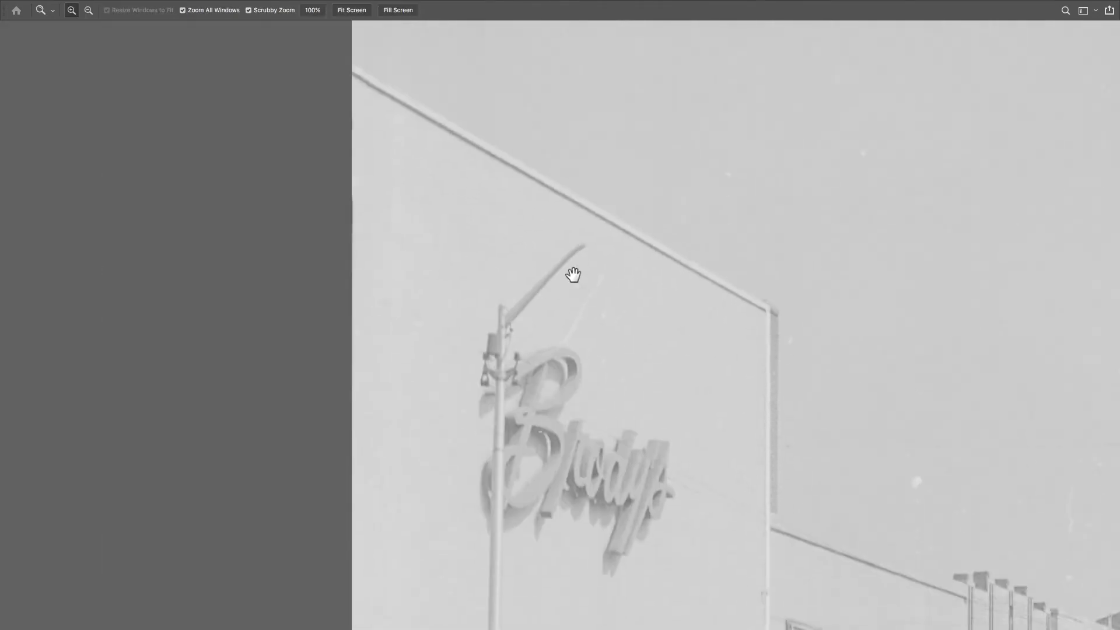
left_click(513, 312)
key("s")
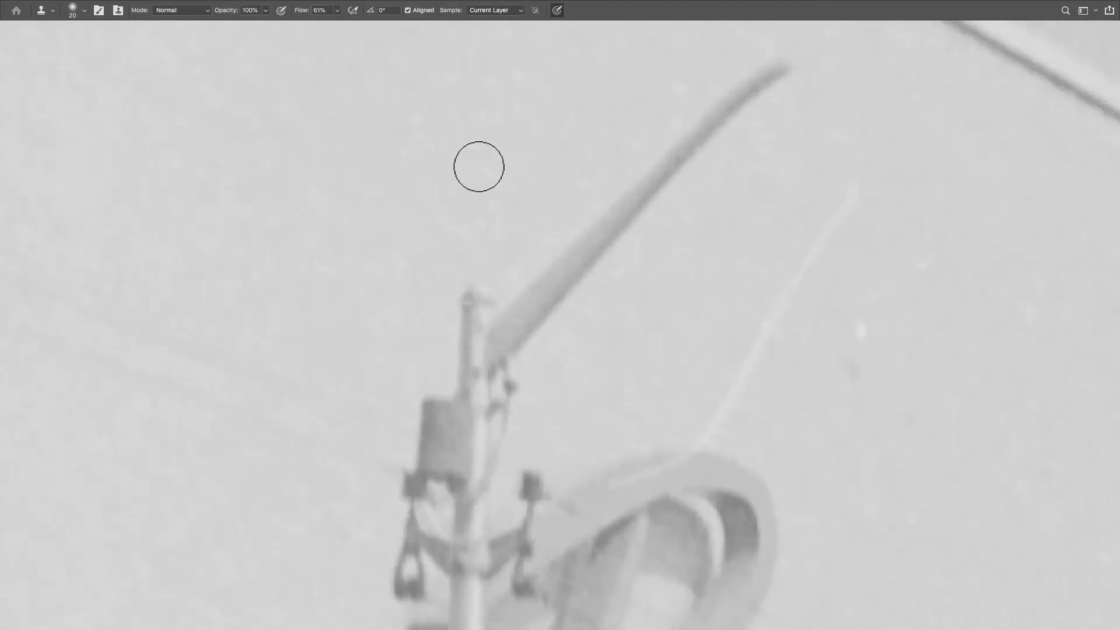
key("bracketleft")
mouse_move(490, 324)
left_mouse_down()
mouse_move(478, 283)
mouse_move(446, 338)
left_mouse_up()
left_click_drag(415, 253, 492, 352)
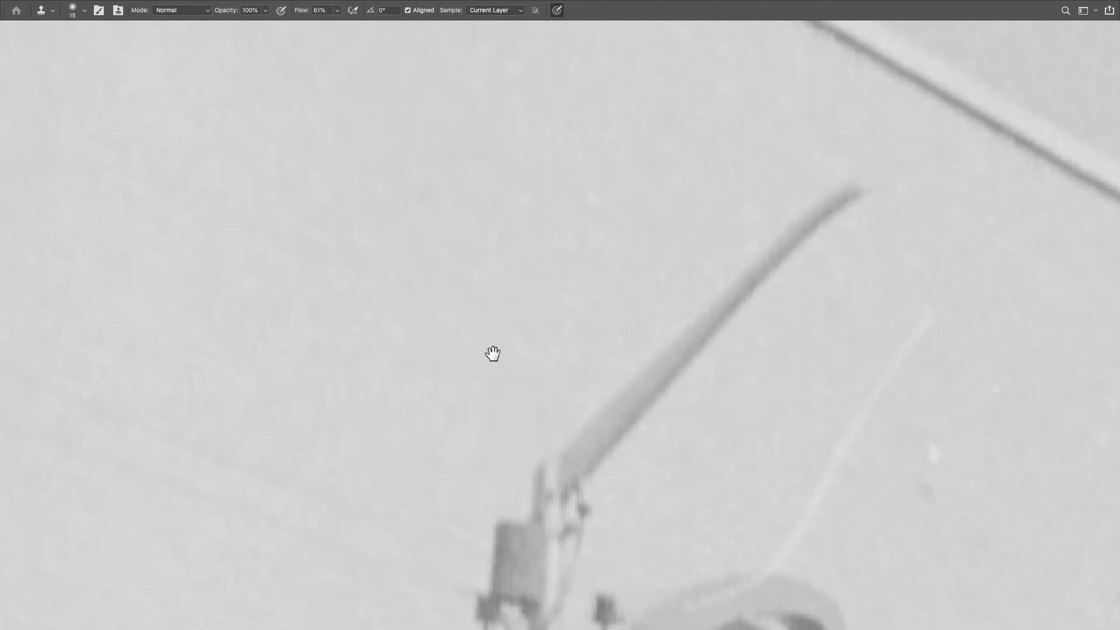
mouse_move(583, 488)
left_mouse_down()
mouse_move(593, 484)
mouse_move(565, 488)
mouse_move(583, 502)
left_mouse_up()
Outline the isolated lamp arm and patch it with clean wall texture, clearing the selection.
key("j")
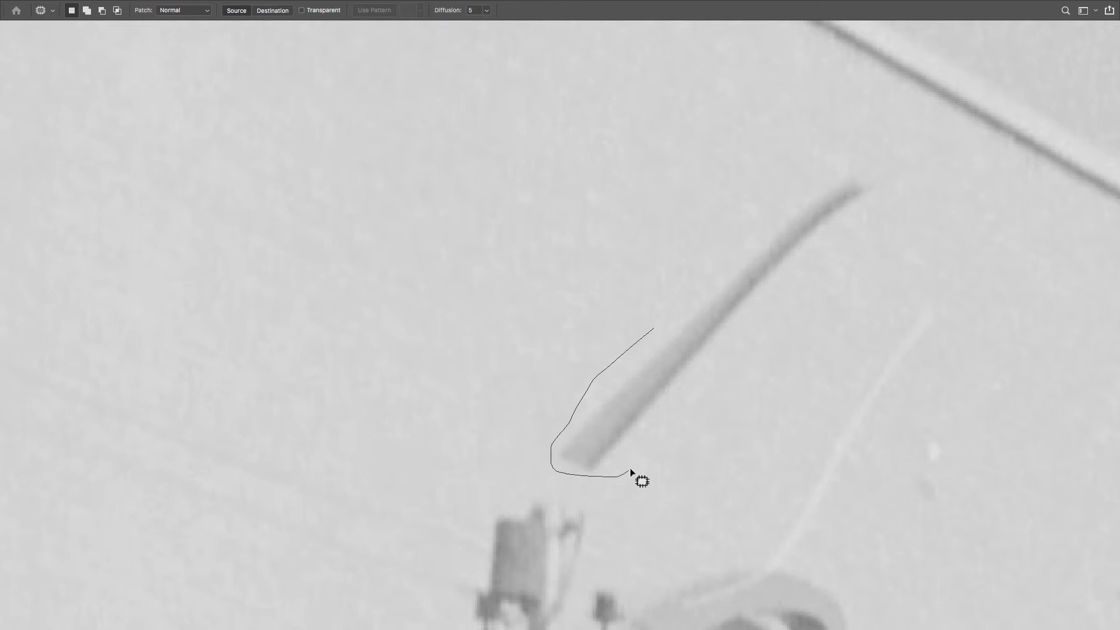
mouse_move(886, 195)
left_mouse_down()
mouse_move(800, 175)
mouse_move(653, 328)
left_mouse_up()
mouse_move(743, 257)
left_mouse_down()
mouse_move(682, 372)
mouse_move(385, 277)
left_mouse_up()
key("ctrl+d")
Try to clone the storefront canopy's top edge across the lamppost with a 25 px brush.
key("z")
left_click_drag(909, 315, 717, 409)
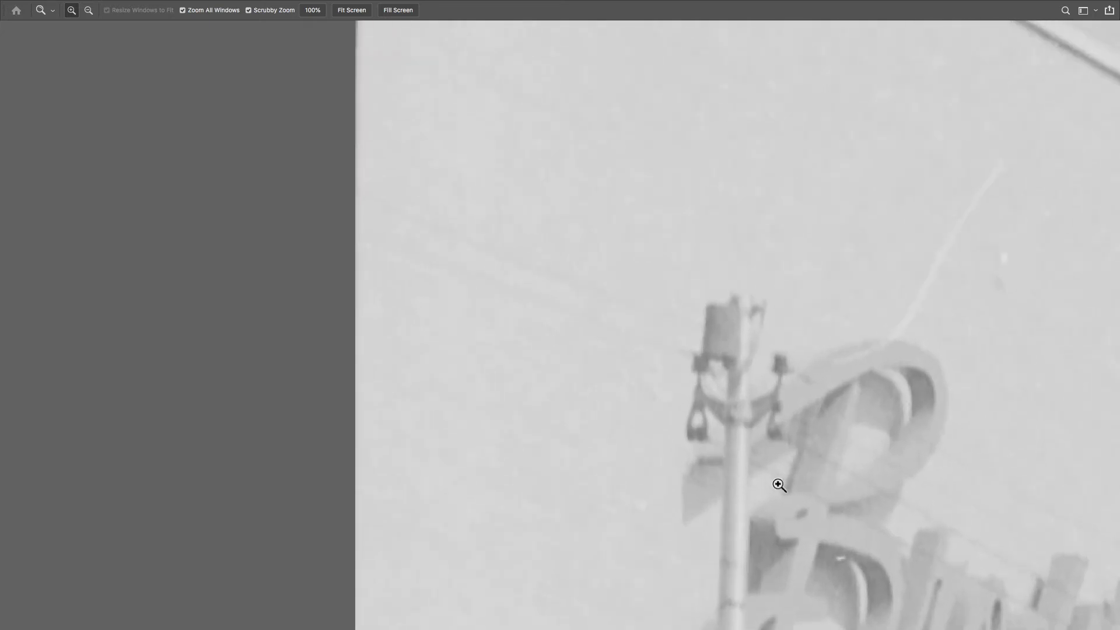
left_click_drag(801, 493, 680, 446)
left_click_drag(685, 439, 653, 111)
left_click_drag(709, 548, 692, 344)
mouse_move(669, 393)
left_mouse_down()
mouse_move(708, 425)
mouse_move(708, 395)
left_mouse_up()
key("s")
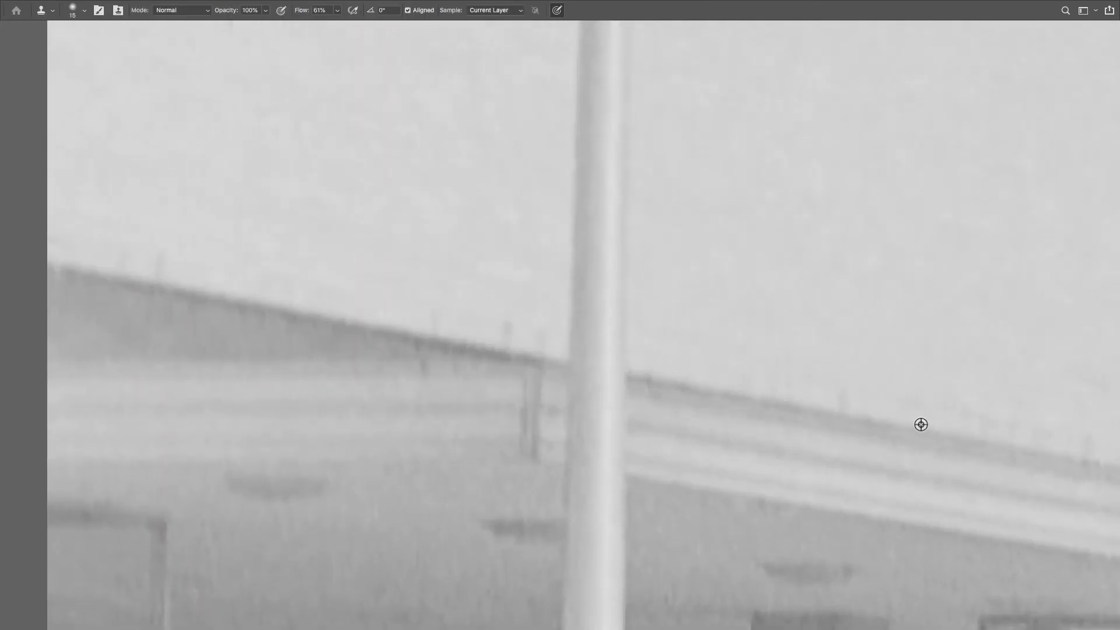
key("bracketright")
key("bracketright")
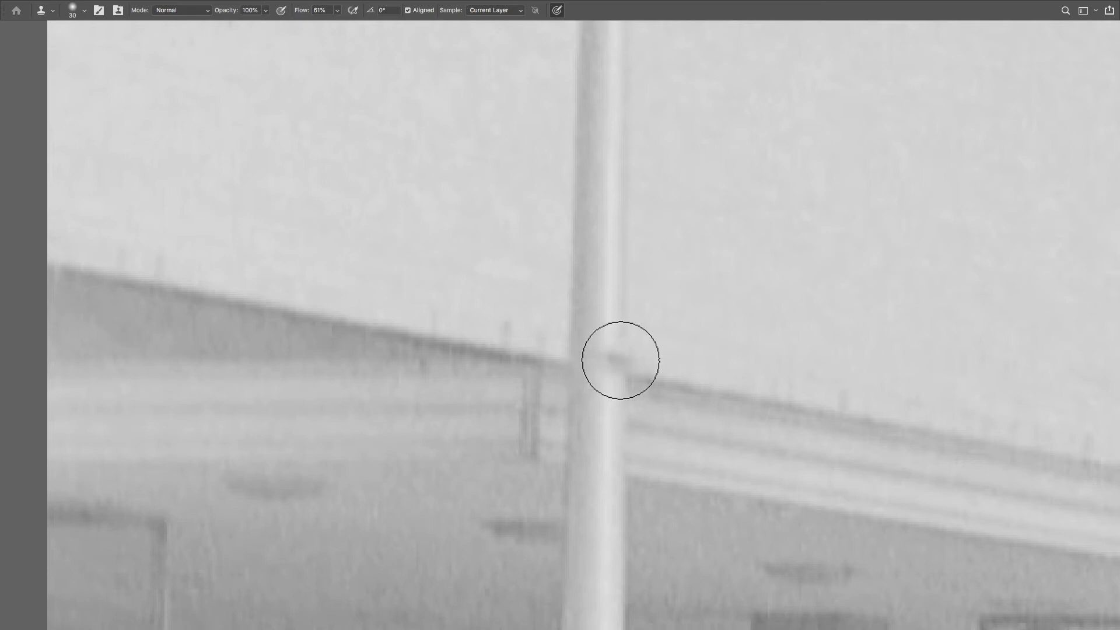
key("bracketleft")
mouse_move(620, 372)
left_mouse_down()
mouse_move(577, 367)
mouse_move(590, 369)
left_mouse_up()
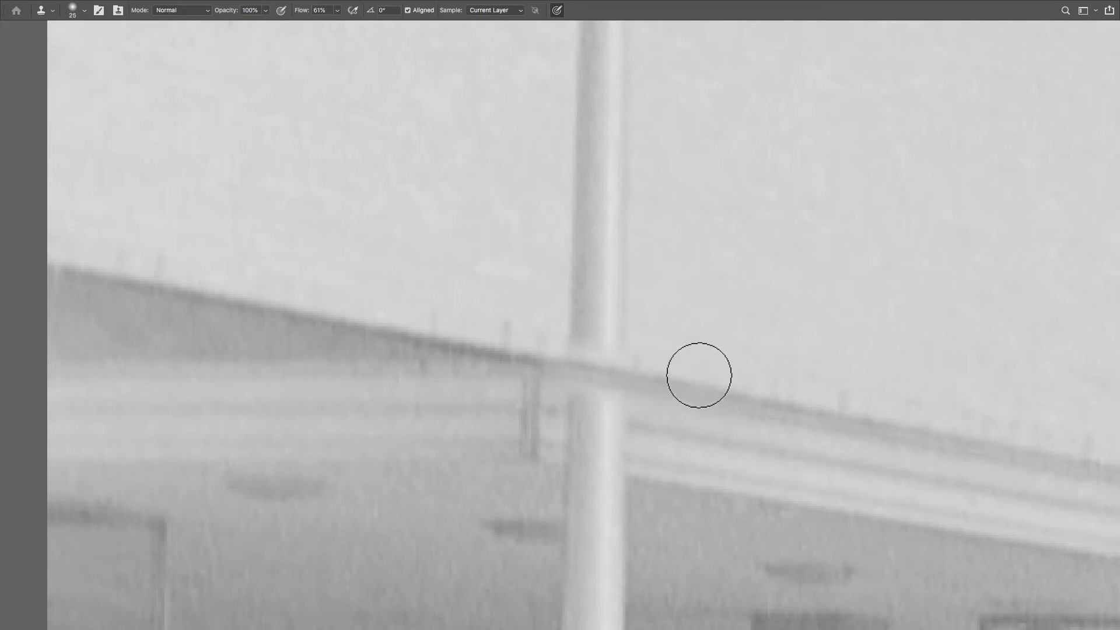
key("super+z")
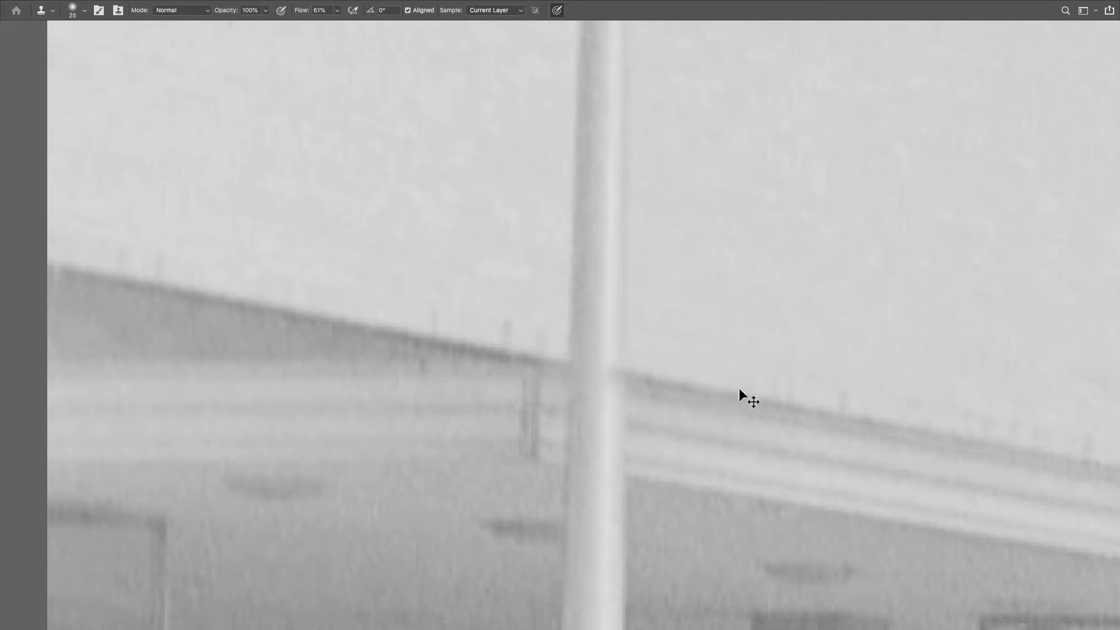
Clone the canopy's top edge across the lamppost, sampling from an intact stretch of the same edge.
left_click(875, 421, "alt")
mouse_move(612, 375)
left_mouse_down()
mouse_move(572, 368)
mouse_move(620, 350)
mouse_move(585, 328)
mouse_move(468, 333)
mouse_move(691, 368)
mouse_move(412, 324)
left_mouse_up()
left_click_drag(791, 306, 723, 331)
left_click_drag(763, 268, 717, 358)
Clone wall texture over a short section of the lamppost just below the Brody's sign.
left_click(681, 311)
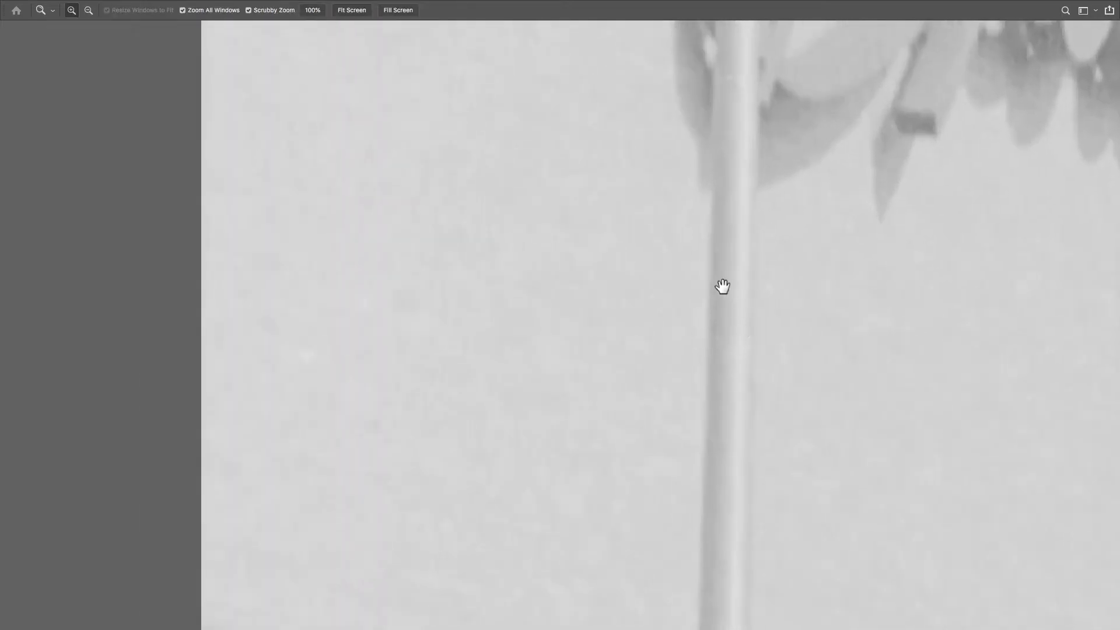
key("s")
left_click(652, 328, "alt")
mouse_move(746, 327)
left_mouse_down()
mouse_move(750, 349)
mouse_move(676, 373)
left_mouse_up()
left_click_drag(677, 374, 584, 392)
left_click_drag(627, 396, 618, 365)
Select the isolated lamppost segment between the sign and the canopy and patch it with clean wall texture.
left_click_drag(696, 402, 747, 425)
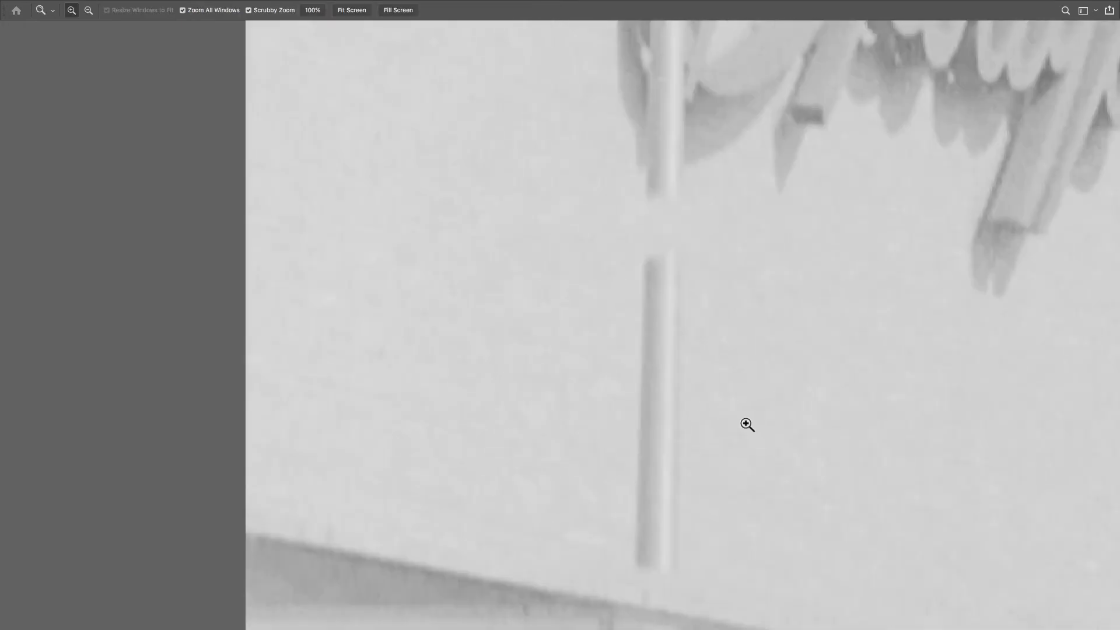
key("j")
key("m")
left_click_drag(623, 229, 688, 578)
key("j")
left_click_drag(662, 513, 843, 523)
key("ctrl+d")
key("z")
left_click(753, 465, "alt")
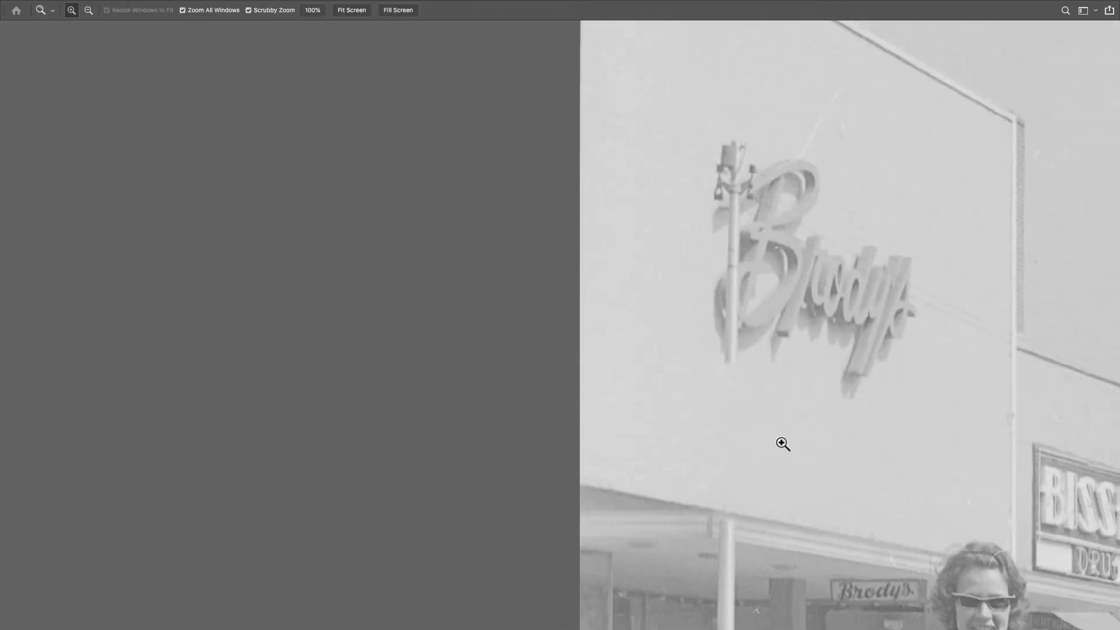
Examine the wall around the Brody's sign, the storefront below and the neighbouring sky for remaining blemishes.
left_click_drag(761, 385, 661, 537)
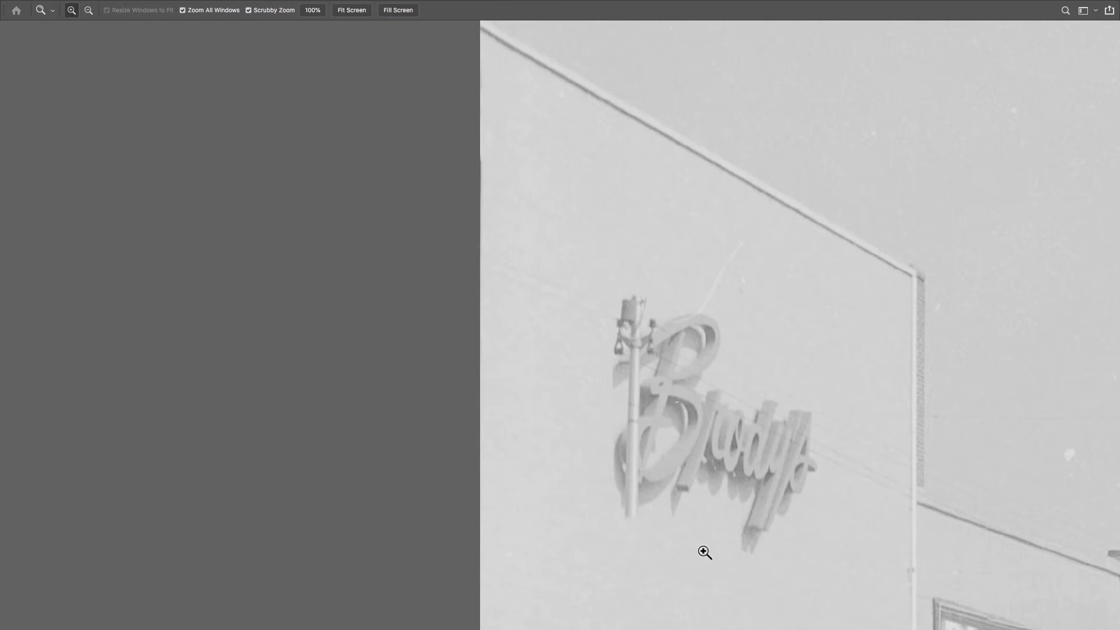
scroll(693, 525, "down", 2)
left_click_drag(640, 547, 688, 267)
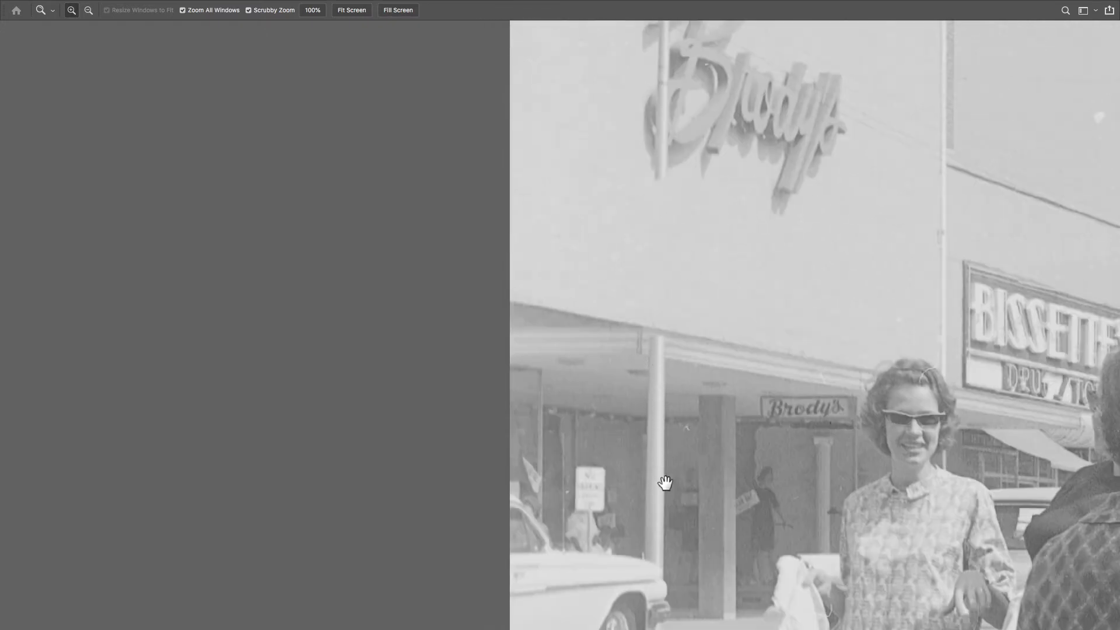
left_click_drag(669, 236, 660, 441)
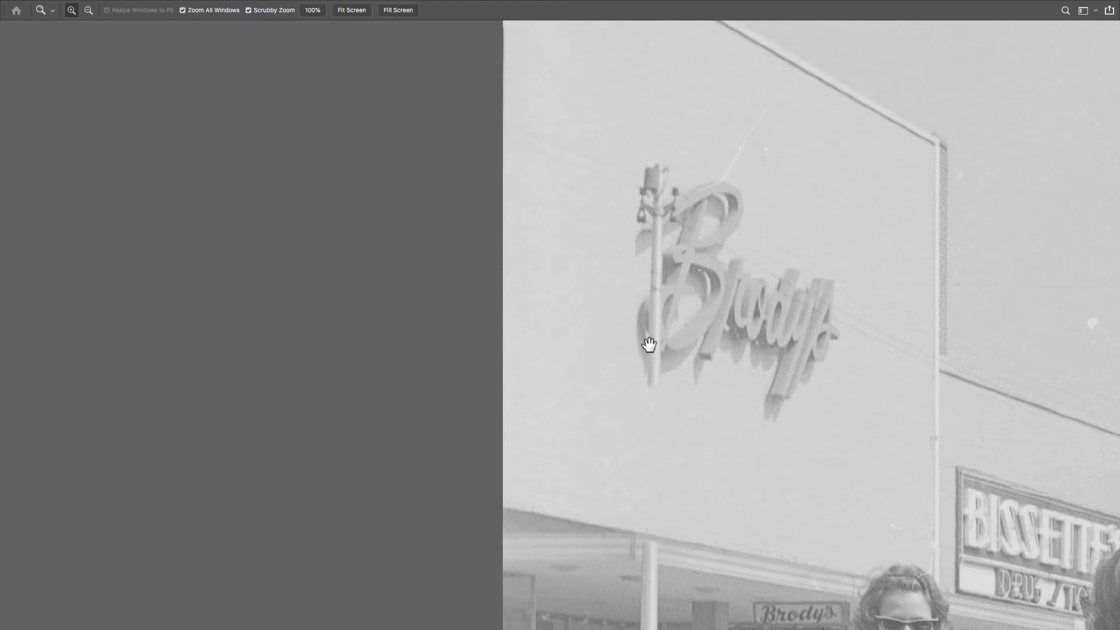
left_click_drag(781, 272, 885, 375)
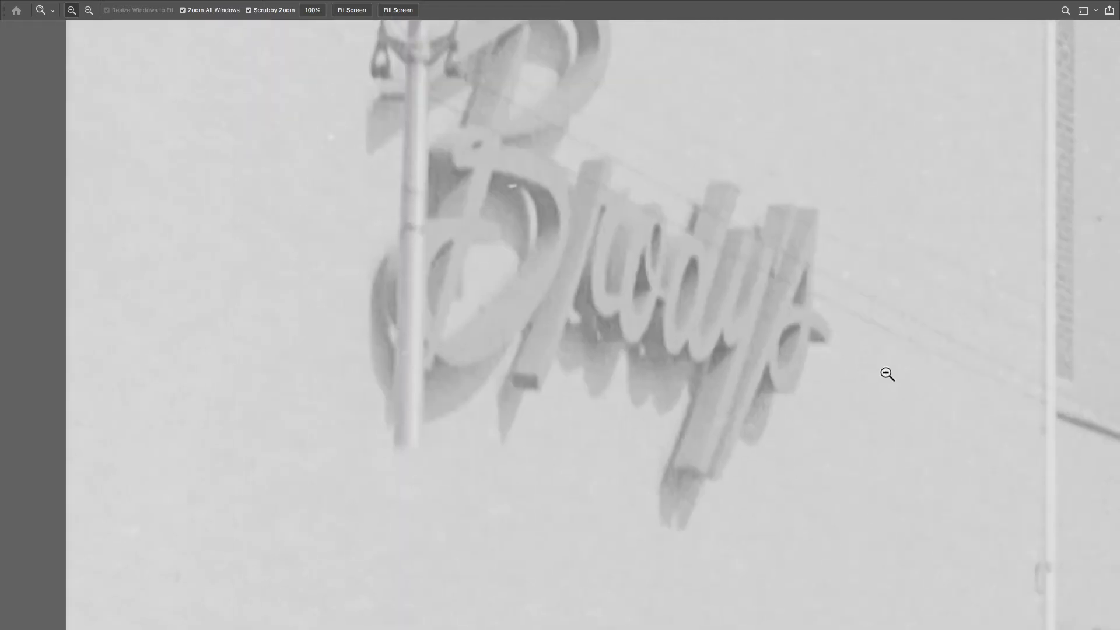
left_click_drag(1006, 407, 377, 224)
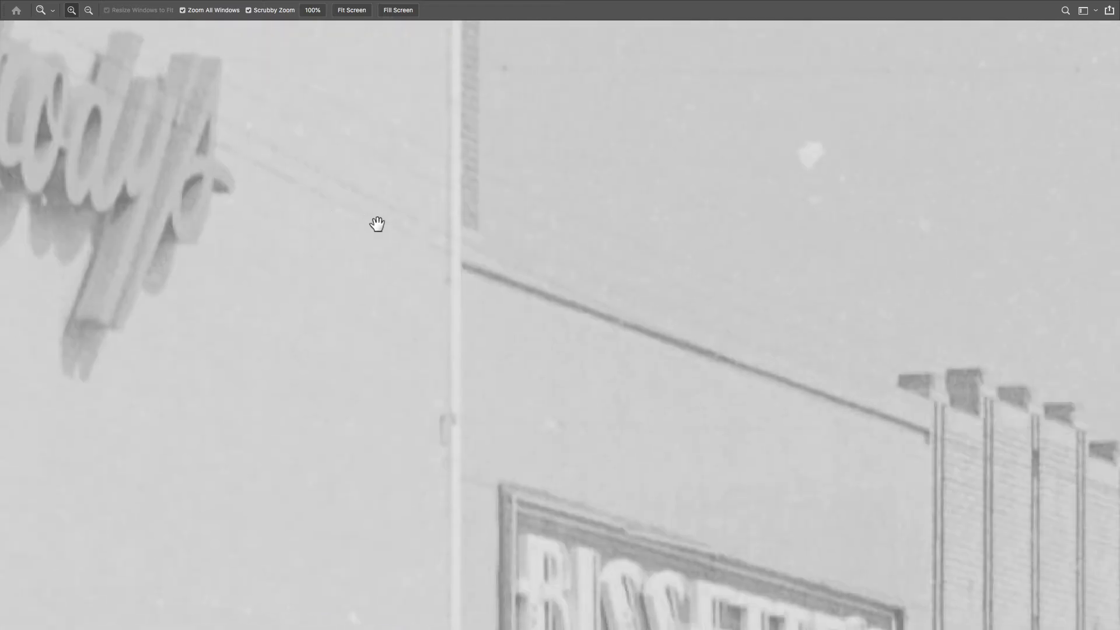
left_click_drag(940, 444, 553, 277)
left_click_drag(657, 309, 634, 322)
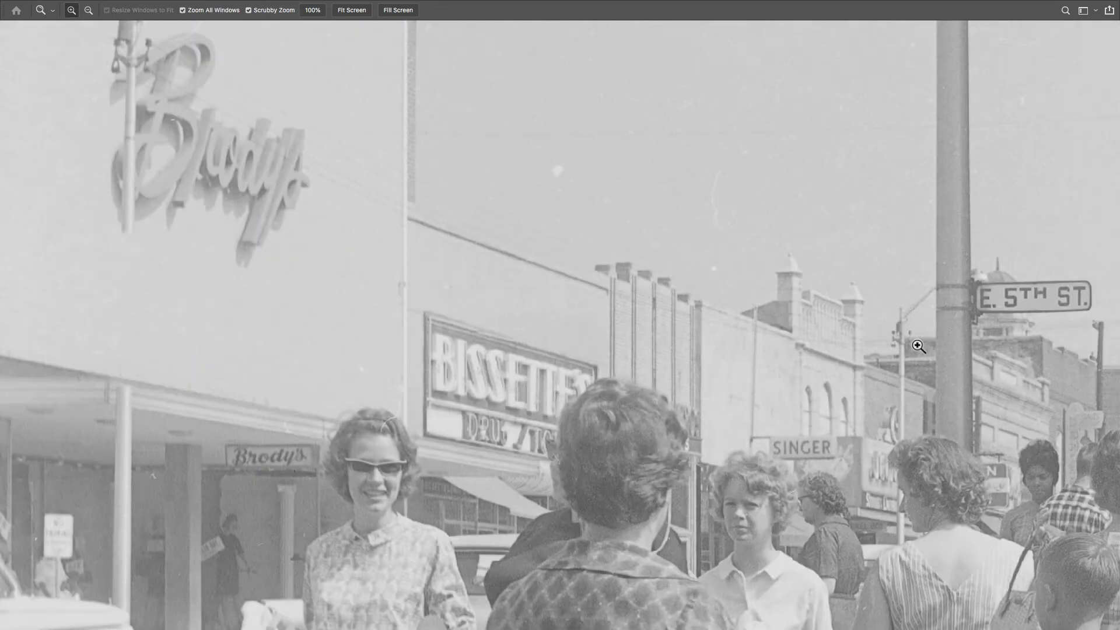
Patch the large white spot in the sky above the Bissette's sign with clean sky texture.
left_click_drag(558, 228, 585, 336)
key("k")
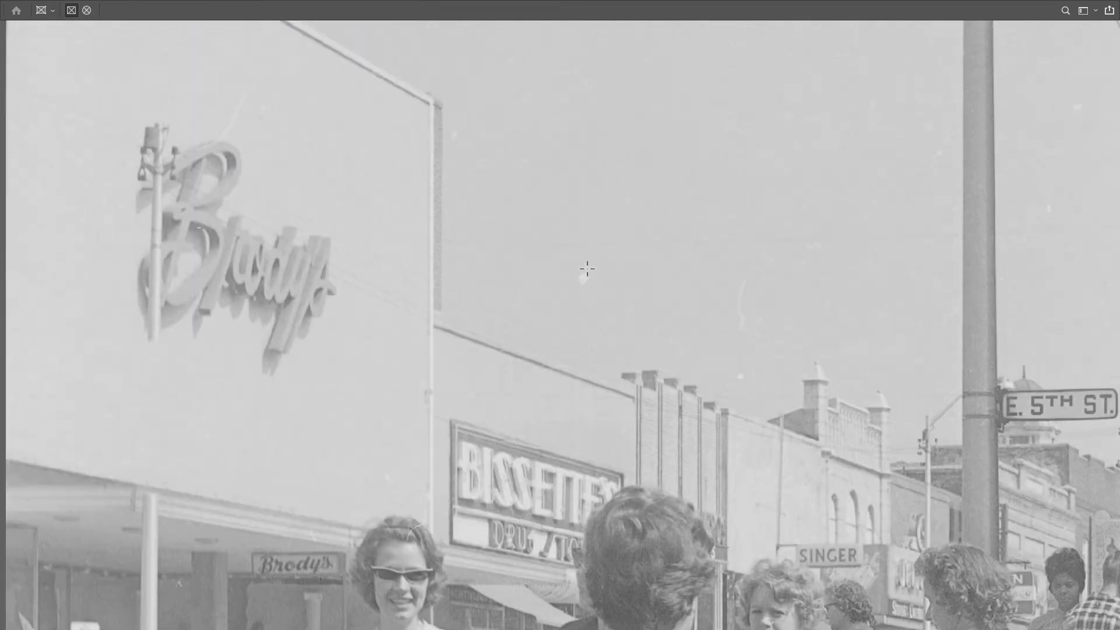
key("j")
mouse_move(580, 261)
left_mouse_down()
mouse_move(601, 286)
mouse_move(606, 268)
left_mouse_up()
left_click_drag(595, 272, 553, 280)
key("super+d")
left_click_drag(621, 296, 645, 295)
key("super+d")
Patch the small specks and the thin scratch in the sky between the white-trimmed wall and the tall pole.
mouse_move(639, 304)
left_mouse_down()
mouse_move(589, 300)
mouse_move(590, 311)
mouse_move(595, 283)
mouse_move(658, 310)
left_mouse_up()
key("super+d")
mouse_move(645, 261)
left_mouse_down()
mouse_move(659, 273)
mouse_move(652, 263)
left_mouse_up()
left_click_drag(642, 274, 662, 314)
key("super+d")
mouse_move(753, 343)
left_mouse_down()
mouse_move(765, 278)
mouse_move(694, 305)
left_mouse_up()
key("super+d")
Select further small blemishes in the enlarged sky area and patch them with clean sky.
key("super+space")
left_click_drag(742, 418, 801, 435)
left_click_drag(757, 292, 787, 257)
left_click_drag(819, 223, 642, 500)
left_click_drag(539, 561, 575, 517)
left_click_drag(571, 538, 567, 491)
key("super+d")
Select a rectangular strip of the sky and patch it with a clean neighbouring sky area.
key("super+space")
mouse_move(641, 467)
left_mouse_down()
mouse_move(585, 496)
mouse_move(595, 483)
left_mouse_up()
left_click_drag(652, 327, 693, 384)
key("k")
key("m")
left_click_drag(535, 333, 857, 428)
key("j")
left_click_drag(681, 413, 402, 472)
key("ctrl+d")
Clone clean sky texture along a horizontal stretch of the sky with a 25 px brush.
key("s")
left_click(187, 325, "alt")
left_click_drag(293, 326, 528, 326)
key("super+space")
left_click_drag(994, 237, 840, 259)
left_click(990, 251)
key("s")
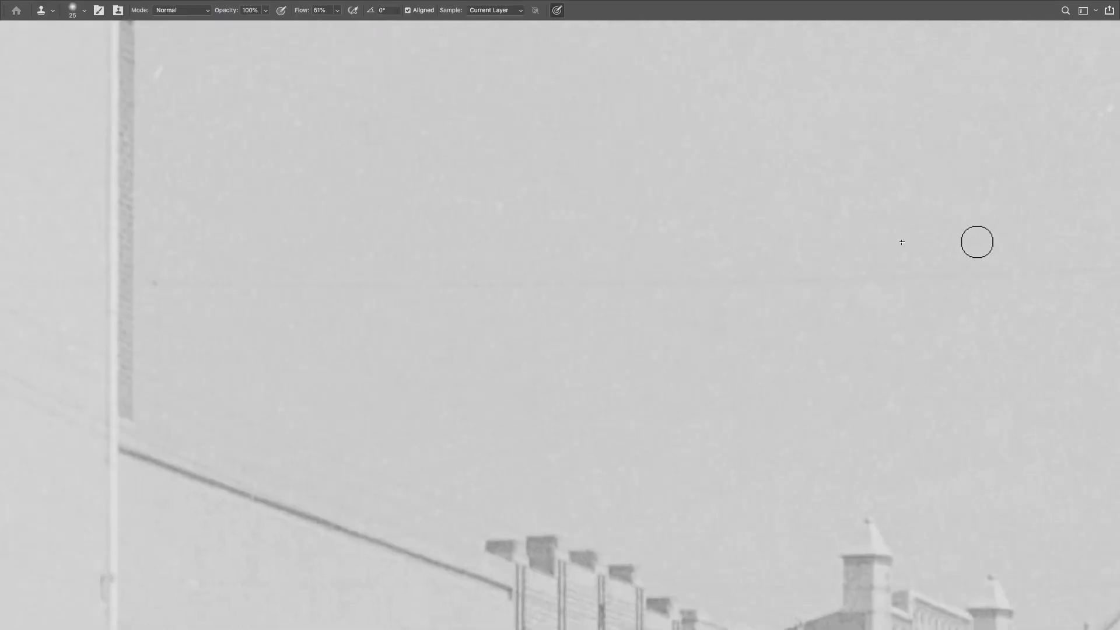
Clone clean sky over the white mark beside the upper corner of the Brody's building with a 10 px brush.
key("space")
mouse_move(207, 92)
left_mouse_down()
mouse_move(153, 129)
mouse_move(346, 275)
left_mouse_up()
key("super+space")
key("bracketleft")
key("bracketleft")
key("bracketleft")
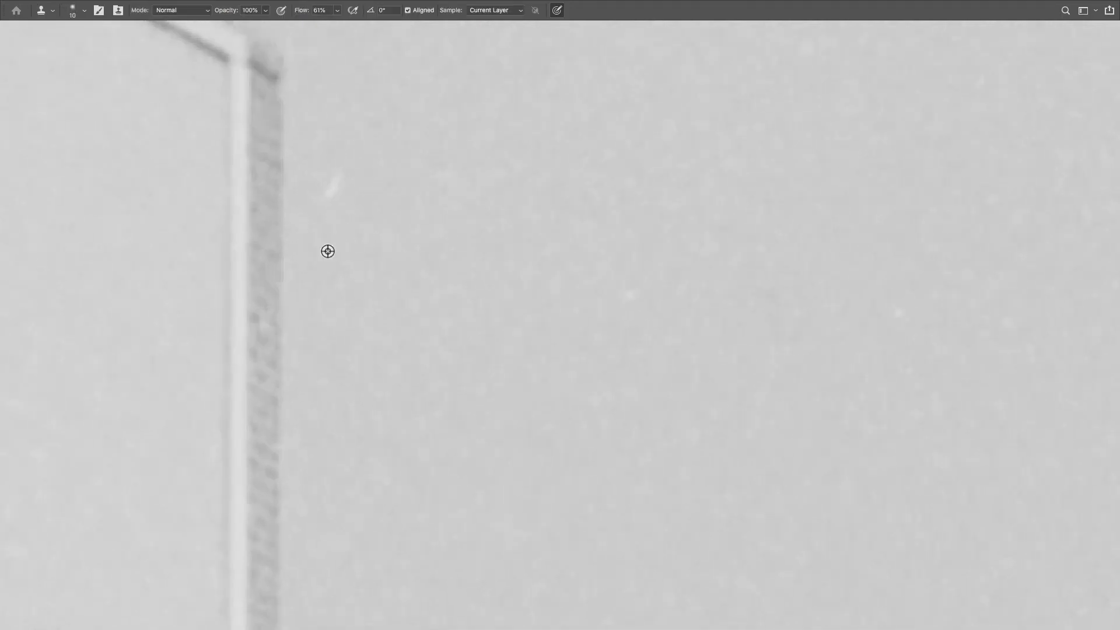
left_click(328, 191)
Clone wall texture over the faint lines beside the lamppost top and the scratch above the Brody's sign with a 20 px brush.
key("z")
left_click_drag(610, 216, 578, 216)
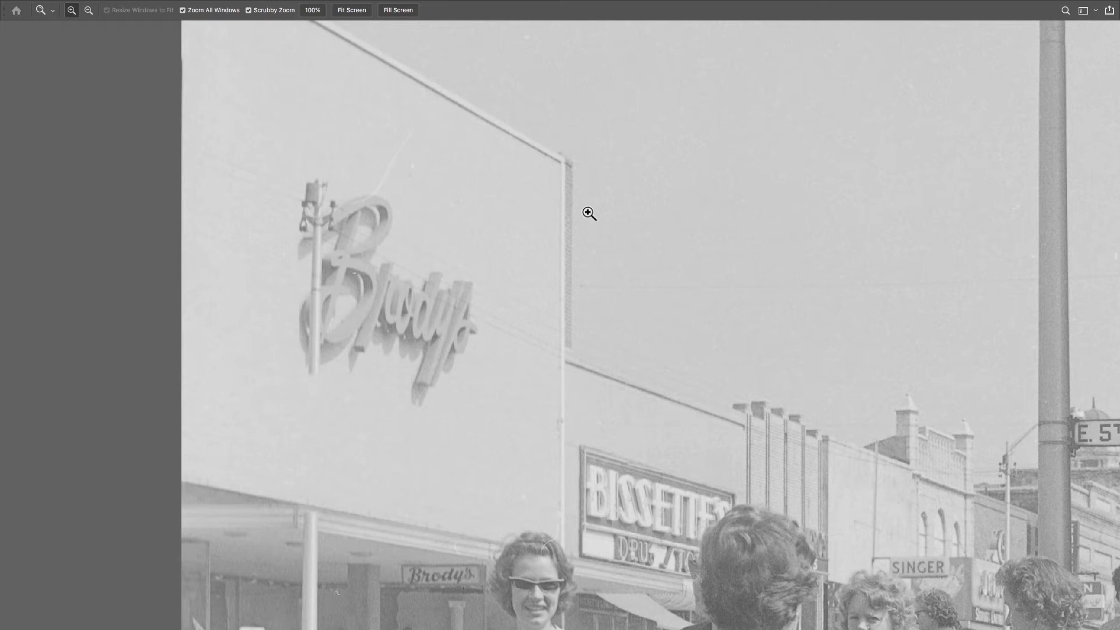
key("ctrl+0")
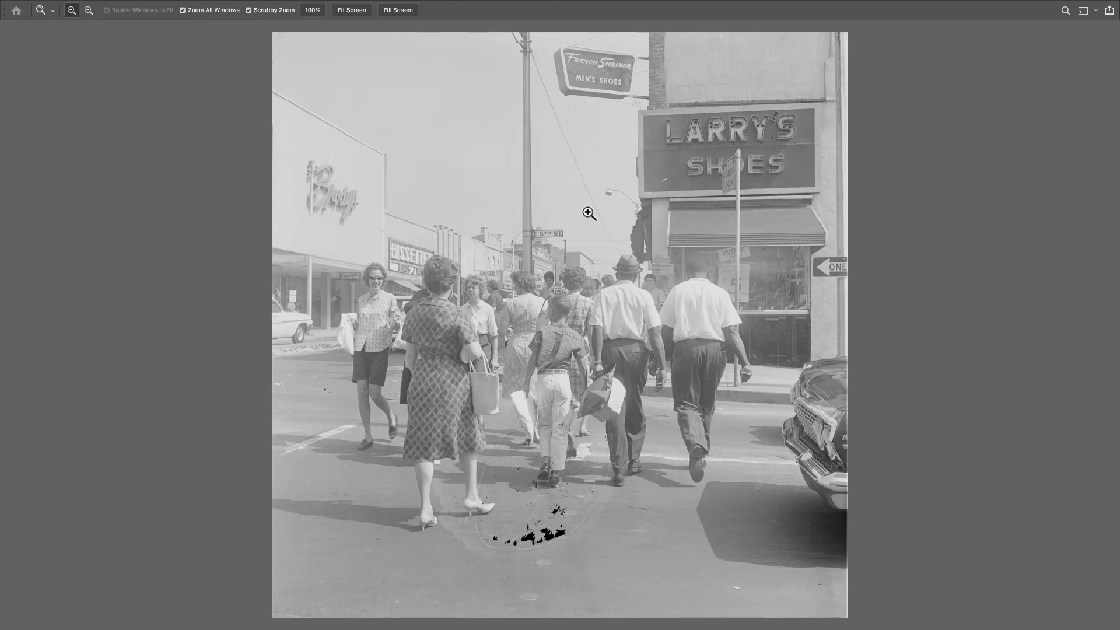
mouse_move(302, 161)
left_mouse_down()
mouse_move(408, 247)
mouse_move(382, 231)
mouse_move(623, 325)
mouse_move(560, 323)
left_mouse_up()
key("s")
key("super+space")
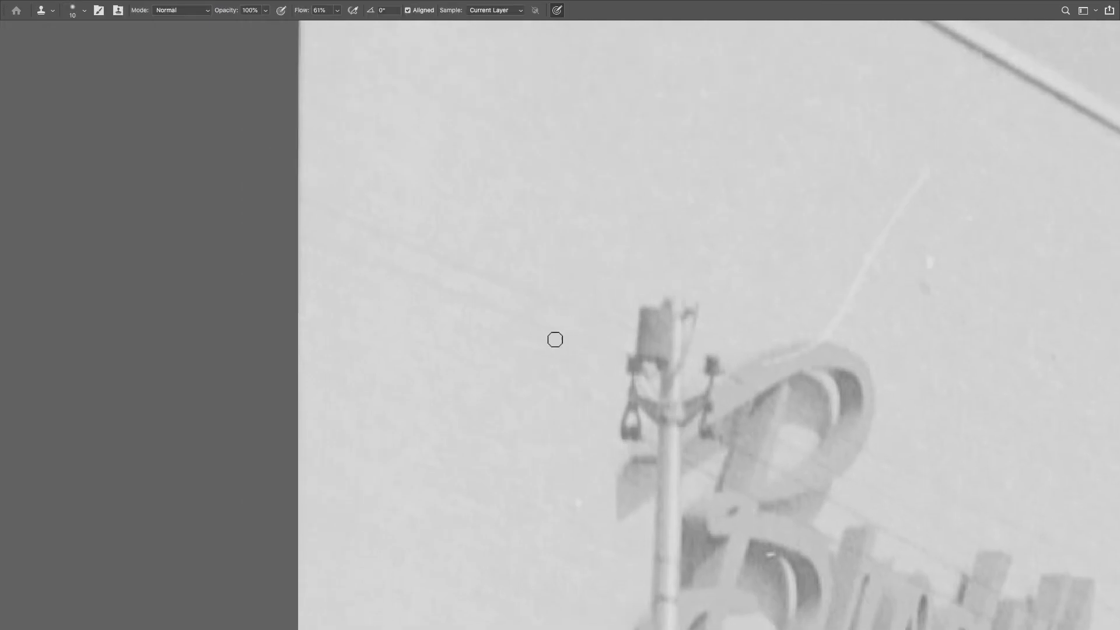
key("bracketright")
mouse_move(592, 347)
left_mouse_down()
mouse_move(280, 231)
mouse_move(495, 285)
left_mouse_up()
mouse_move(593, 245)
left_mouse_down()
mouse_move(597, 210)
mouse_move(543, 320)
left_mouse_up()
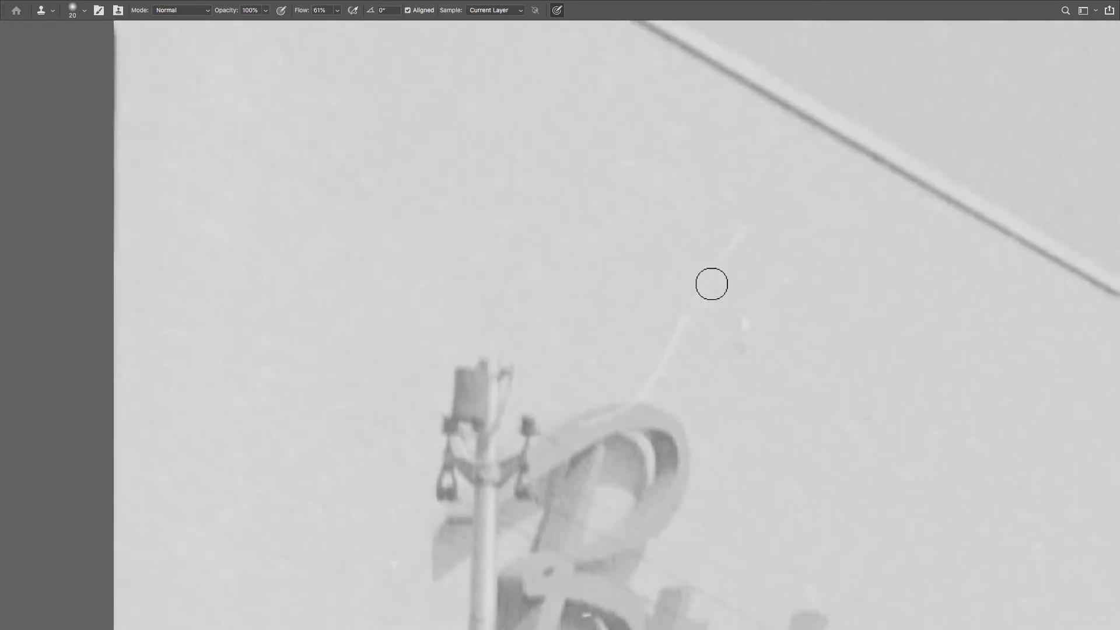
key("bracketleft")
Examine the Brody's wall and its sloping roof edge up close for remaining blemishes.
key("z")
mouse_move(612, 421)
left_mouse_down()
mouse_move(698, 435)
mouse_move(660, 439)
left_mouse_up()
left_click_drag(560, 456, 768, 506)
left_click_drag(744, 406, 703, 407)
left_click_drag(685, 197, 721, 407)
left_click_drag(660, 282, 662, 283)
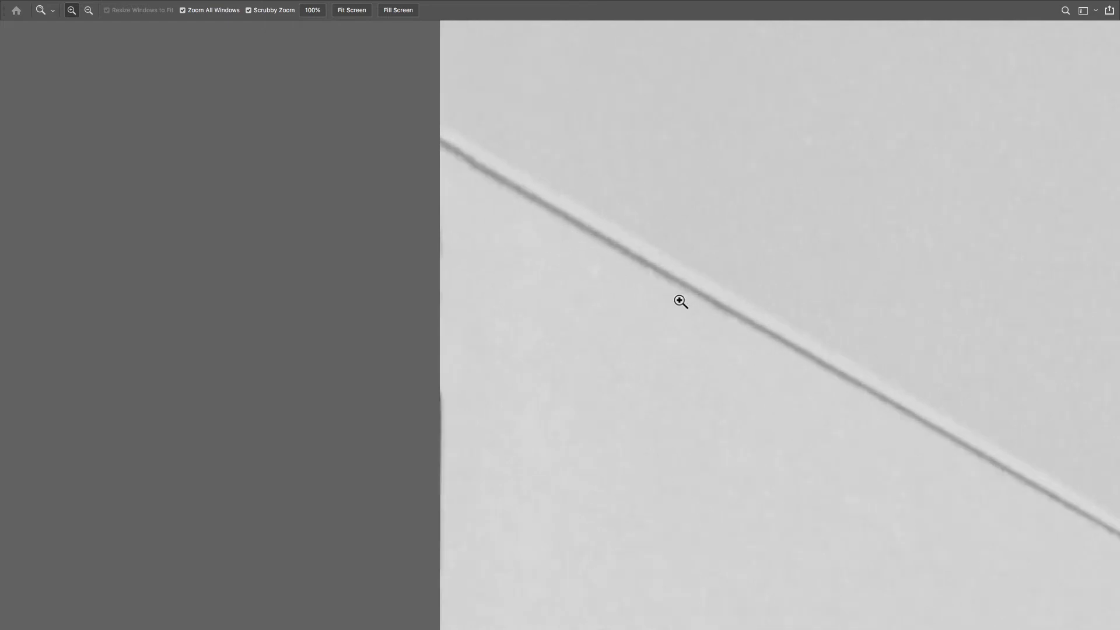